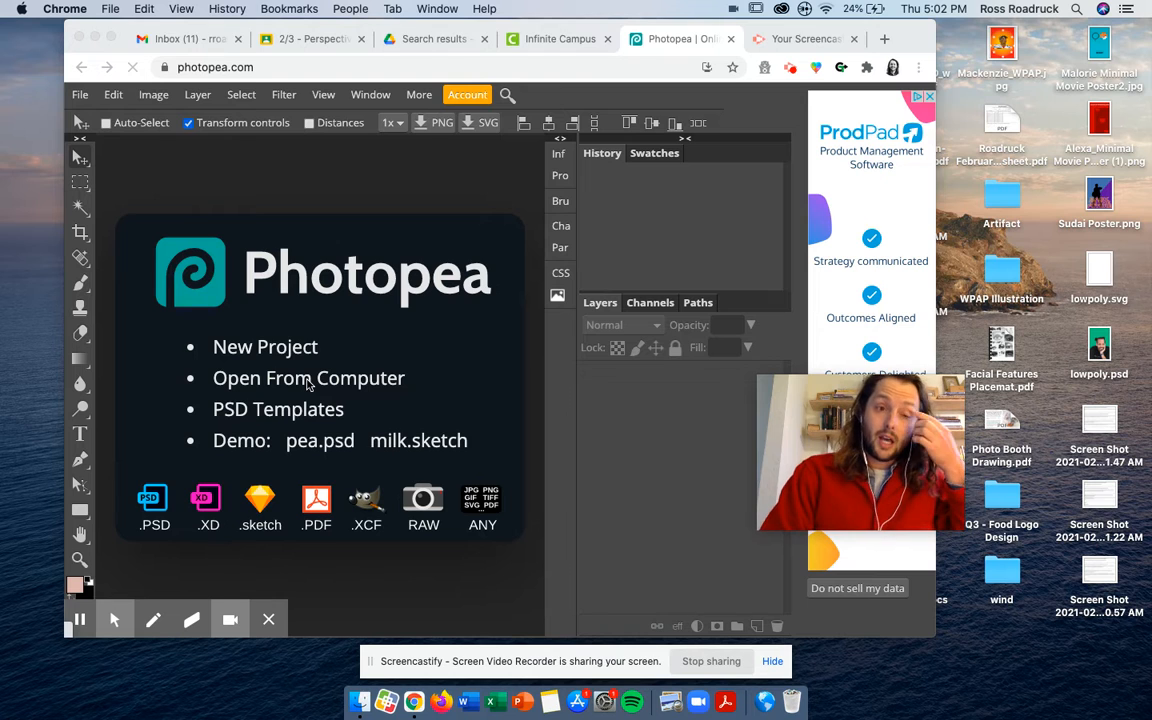
Open the portrait photo rossgay3.jpg from the WPAP Illustration folder on the Desktop.
left_click(307, 384)
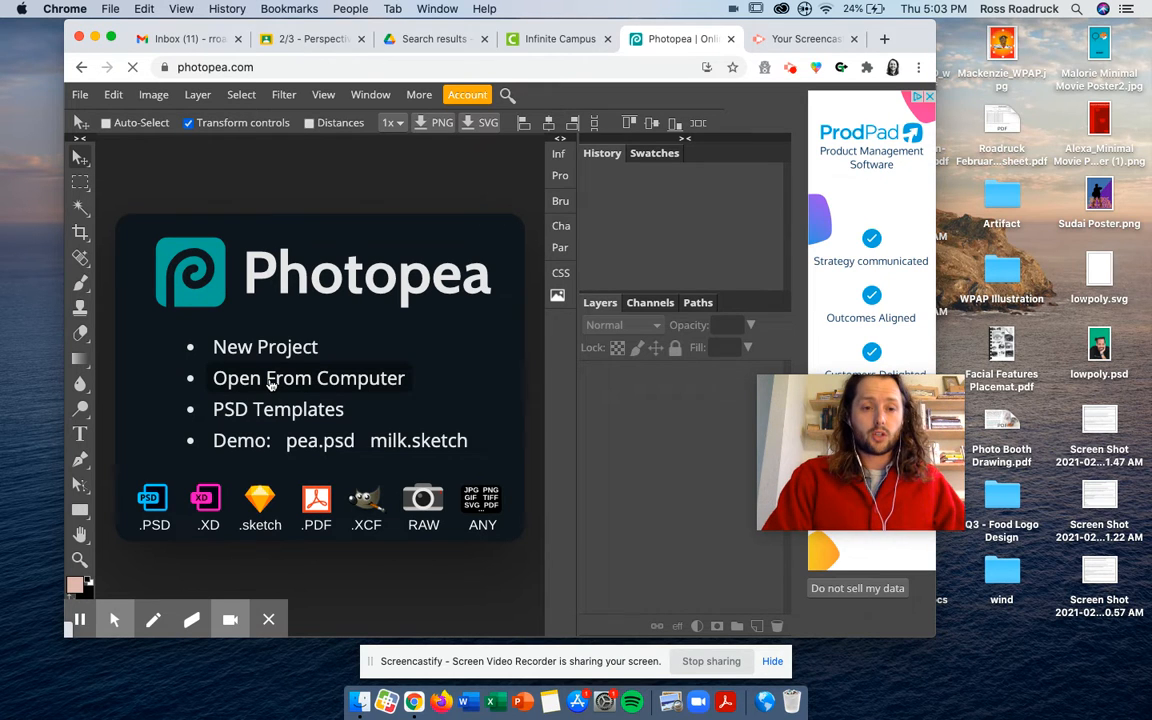
left_click(270, 385)
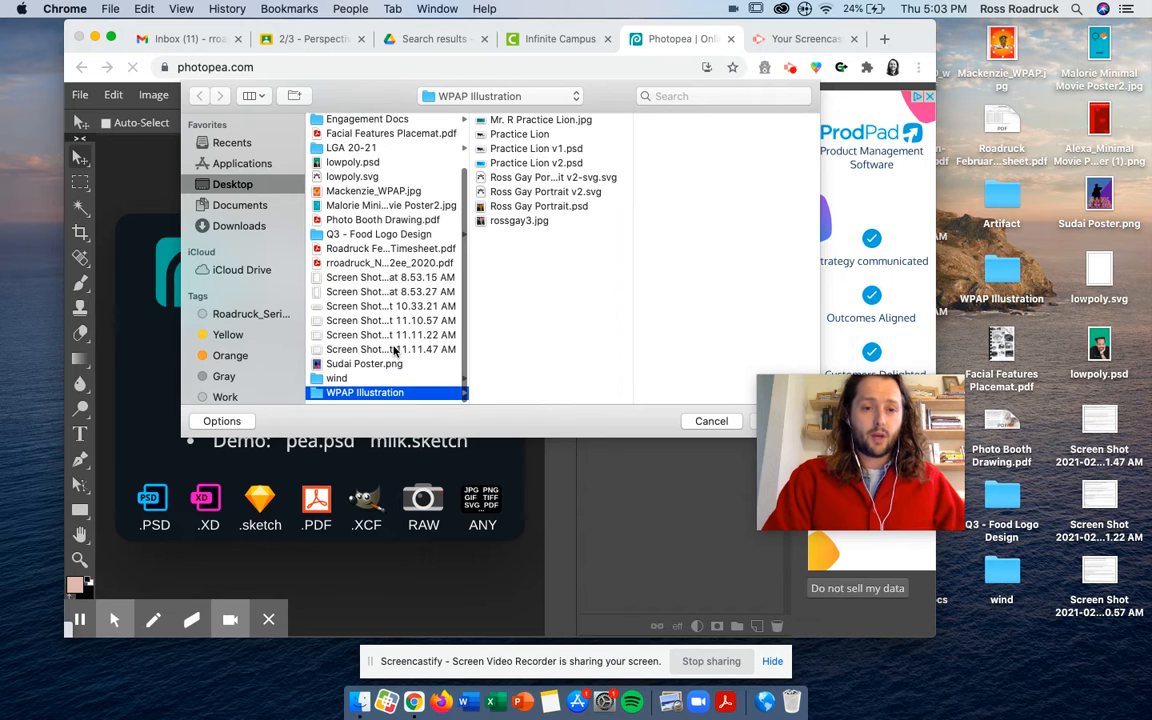
scroll(393, 346, "up", 1)
scroll(393, 350, "up", 1)
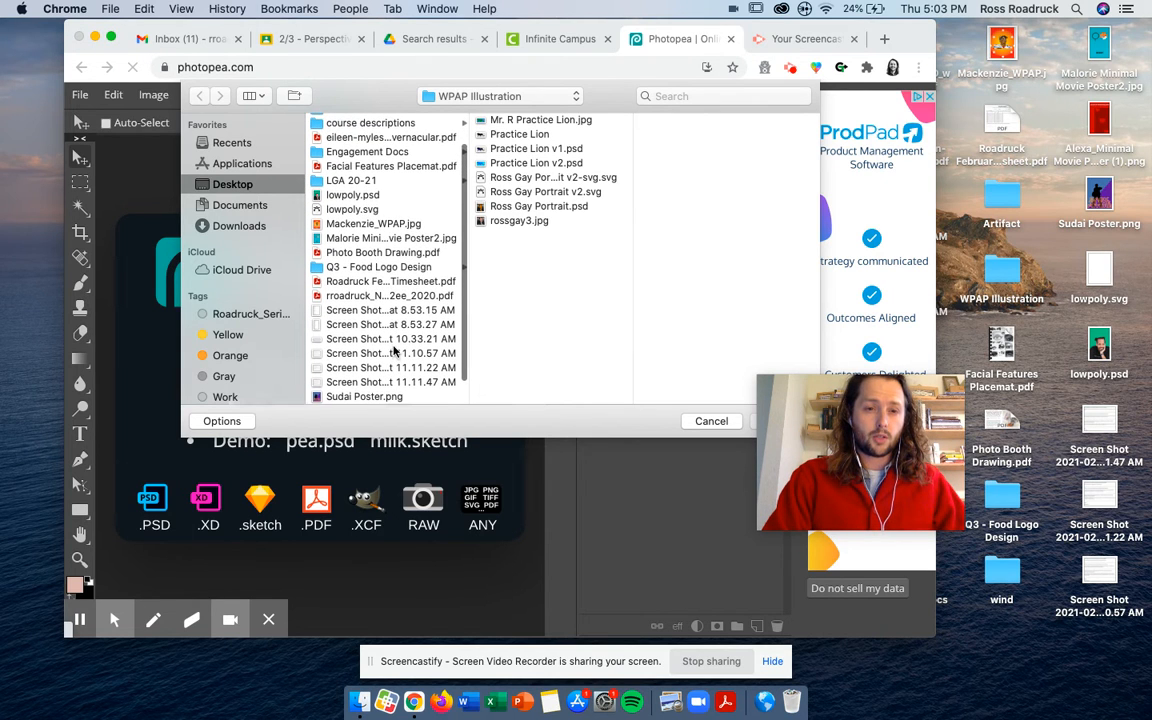
scroll(375, 200, "up", 3)
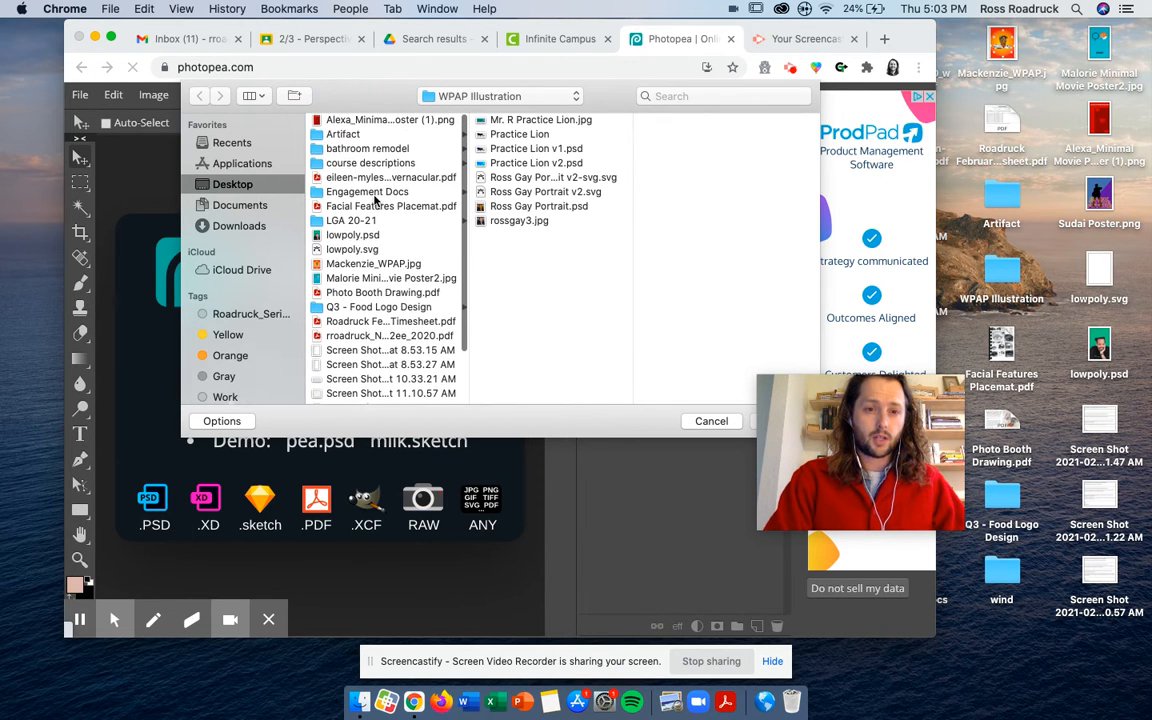
scroll(377, 195, "down", 5)
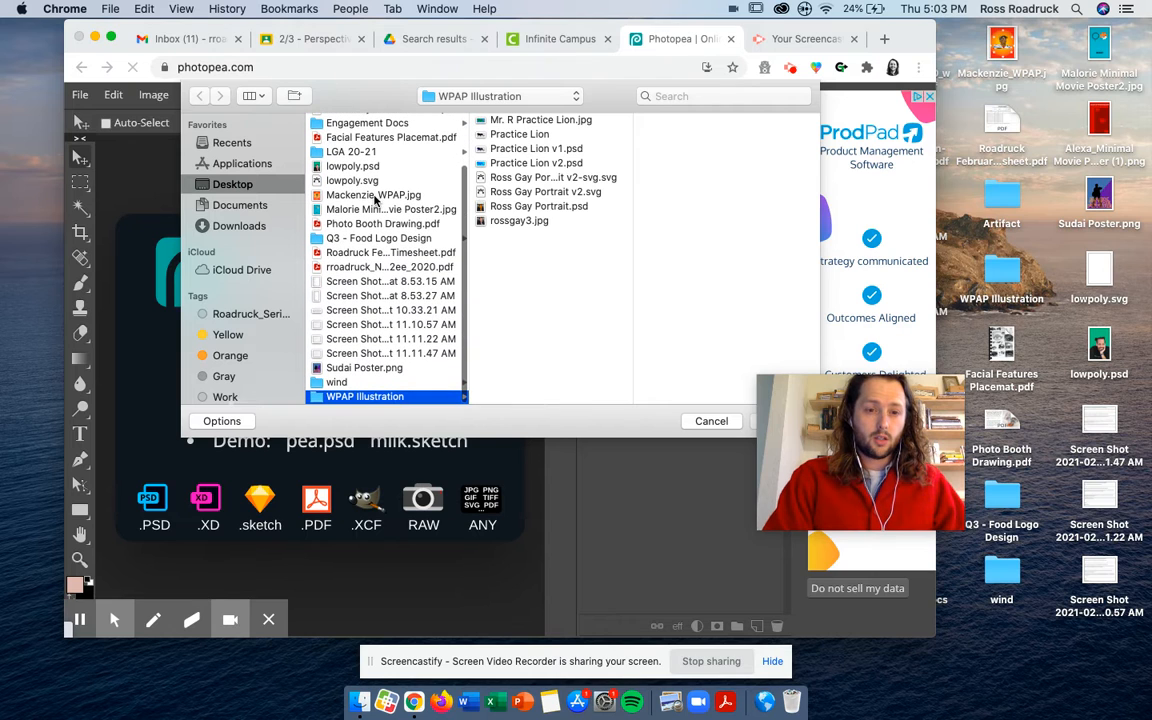
left_click(535, 222)
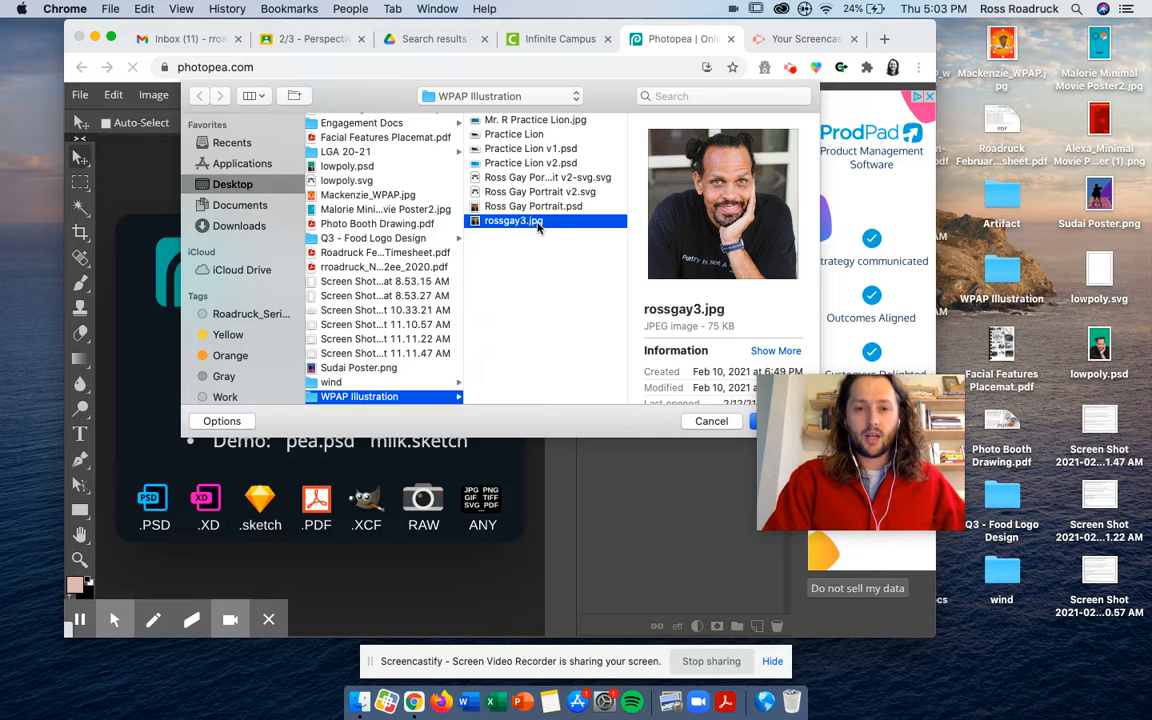
left_click(755, 421)
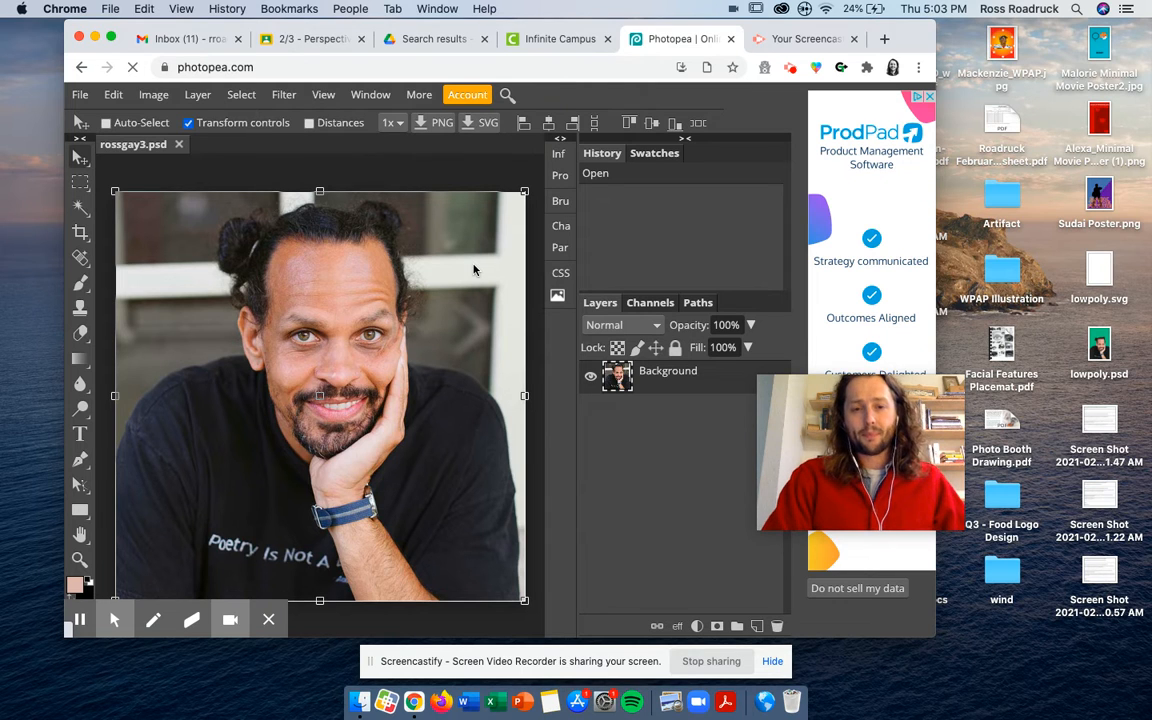
Set the canvas size to 11 in wide by 17 in high, keeping the centre anchor.
left_click(152, 95)
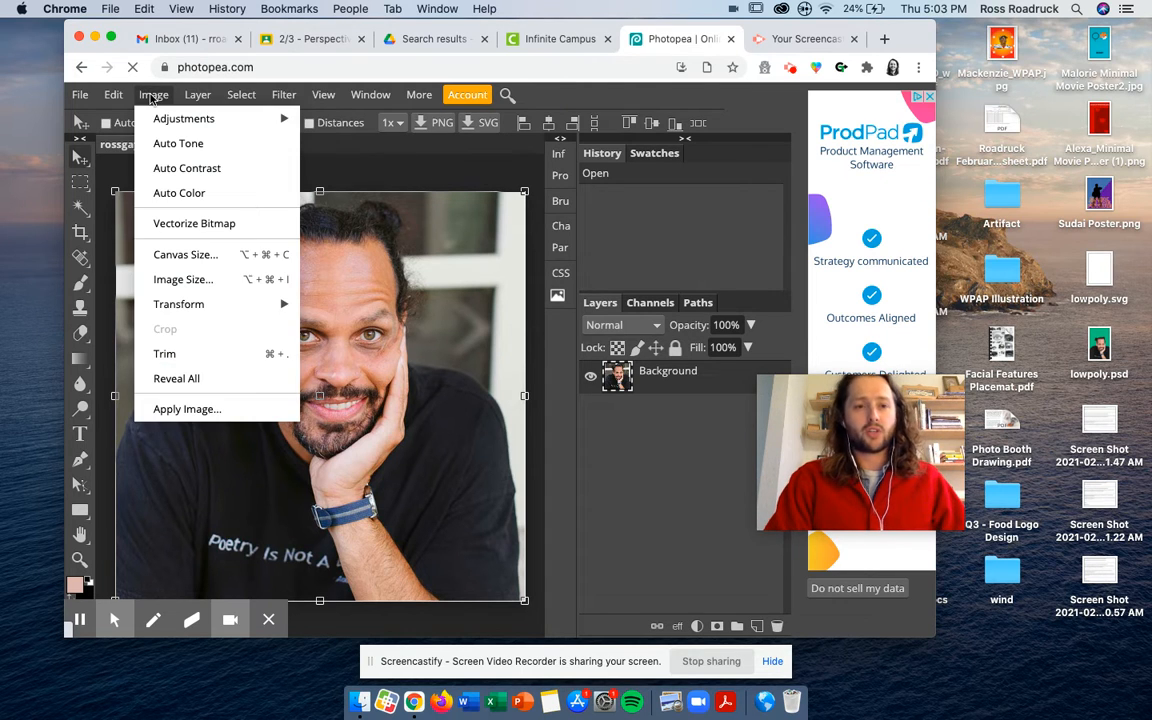
left_click(204, 256)
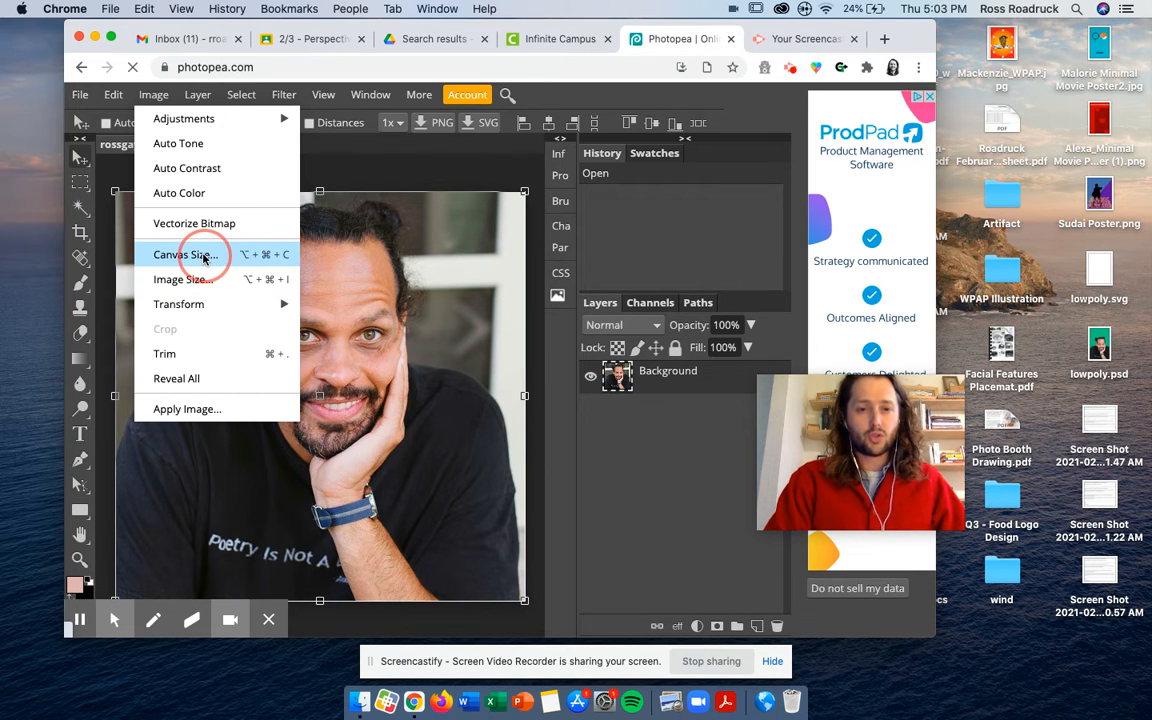
left_click(296, 251)
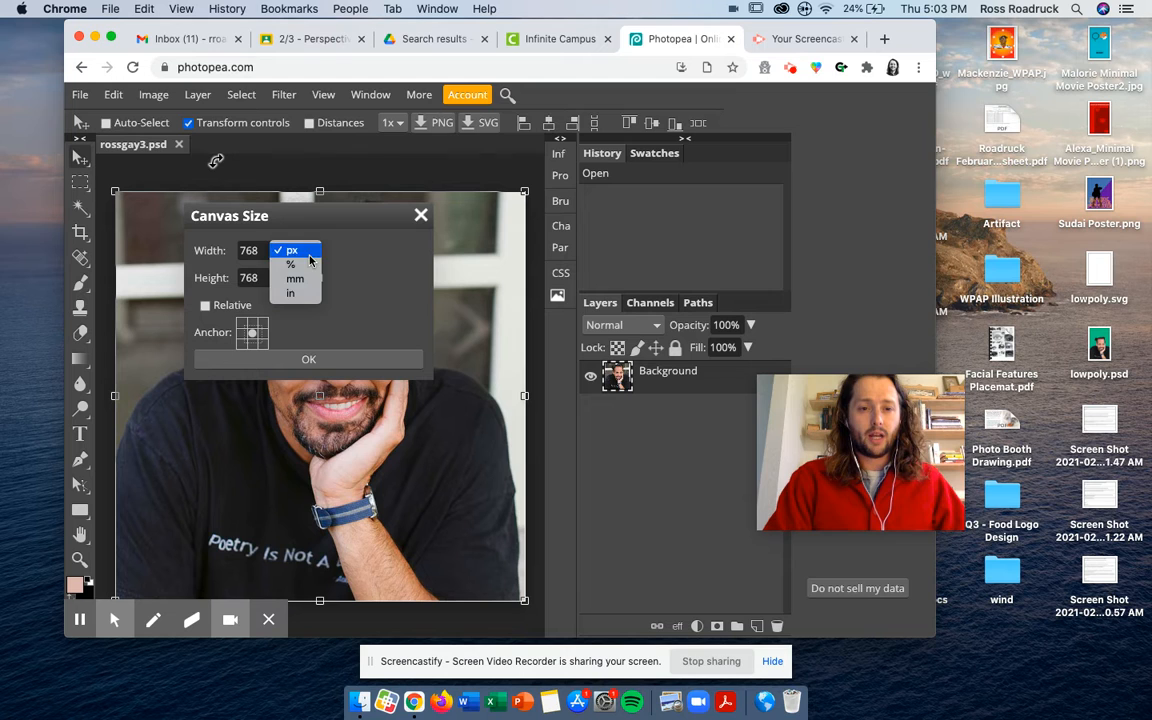
left_click(303, 295)
double_click(242, 250)
type("11")
double_click(253, 278)
type("11")
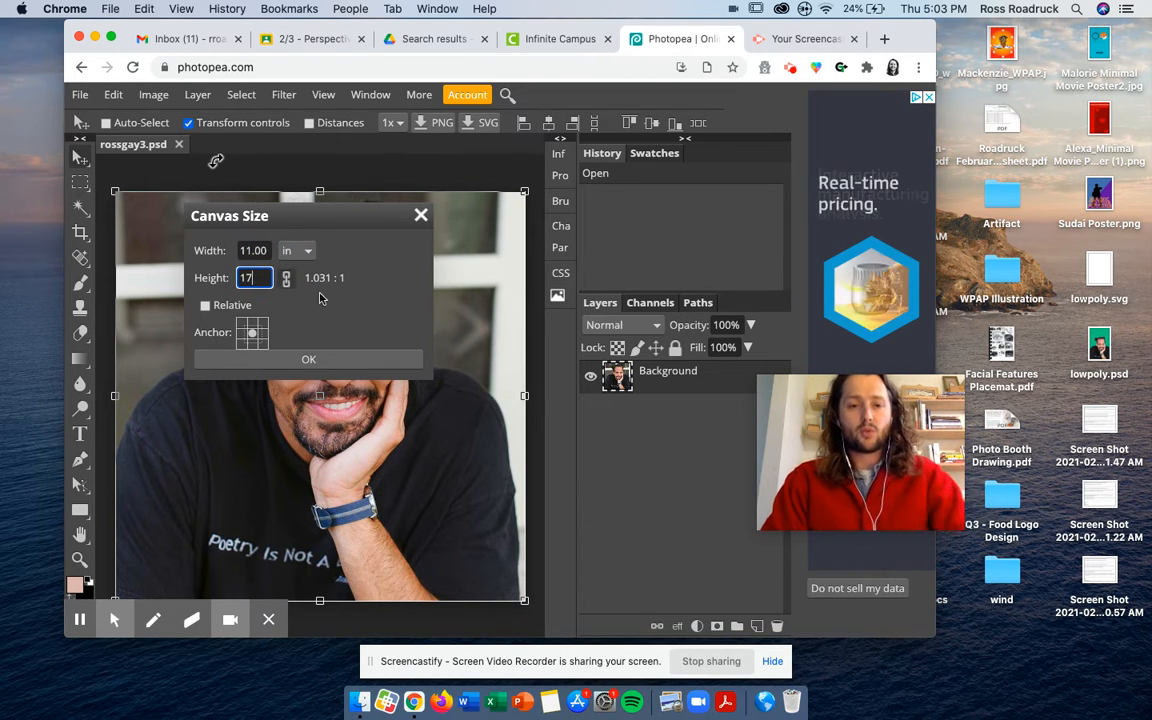
left_click(316, 357)
Enlarge the photo to about 123% width and 120% height and position it so its lower edge meets the bottom of the canvas.
scroll(340, 335, "down", 5)
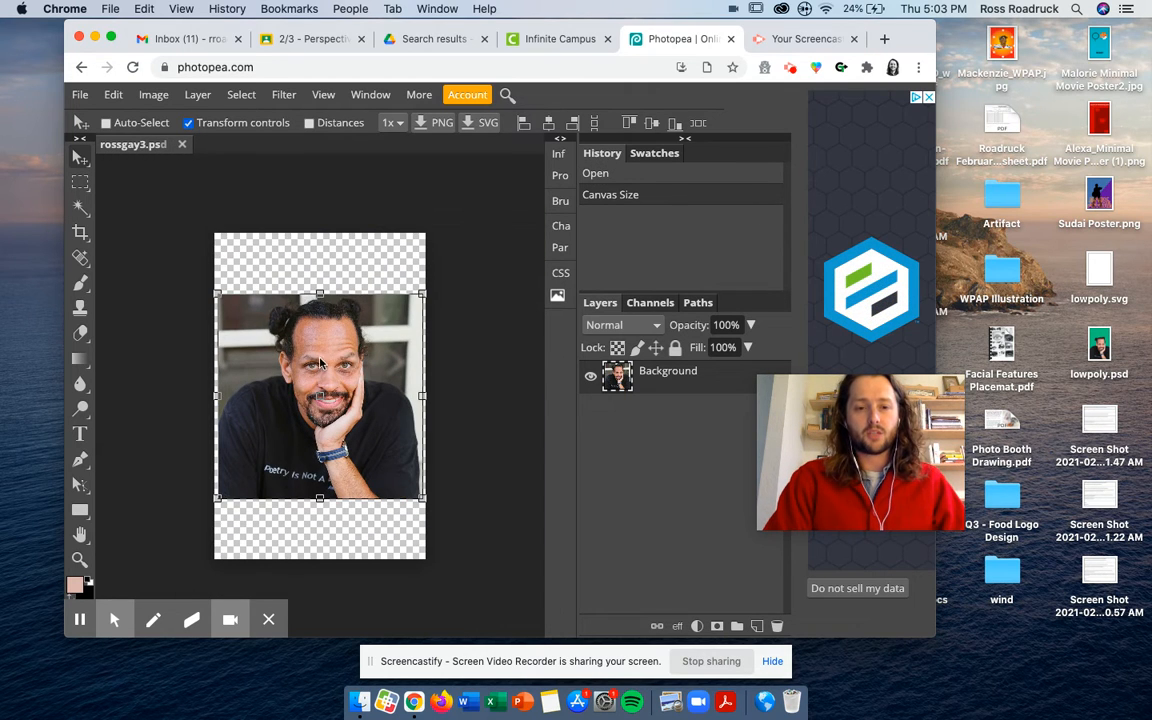
mouse_move(319, 365)
left_mouse_down()
mouse_move(318, 353)
mouse_move(322, 377)
left_mouse_up()
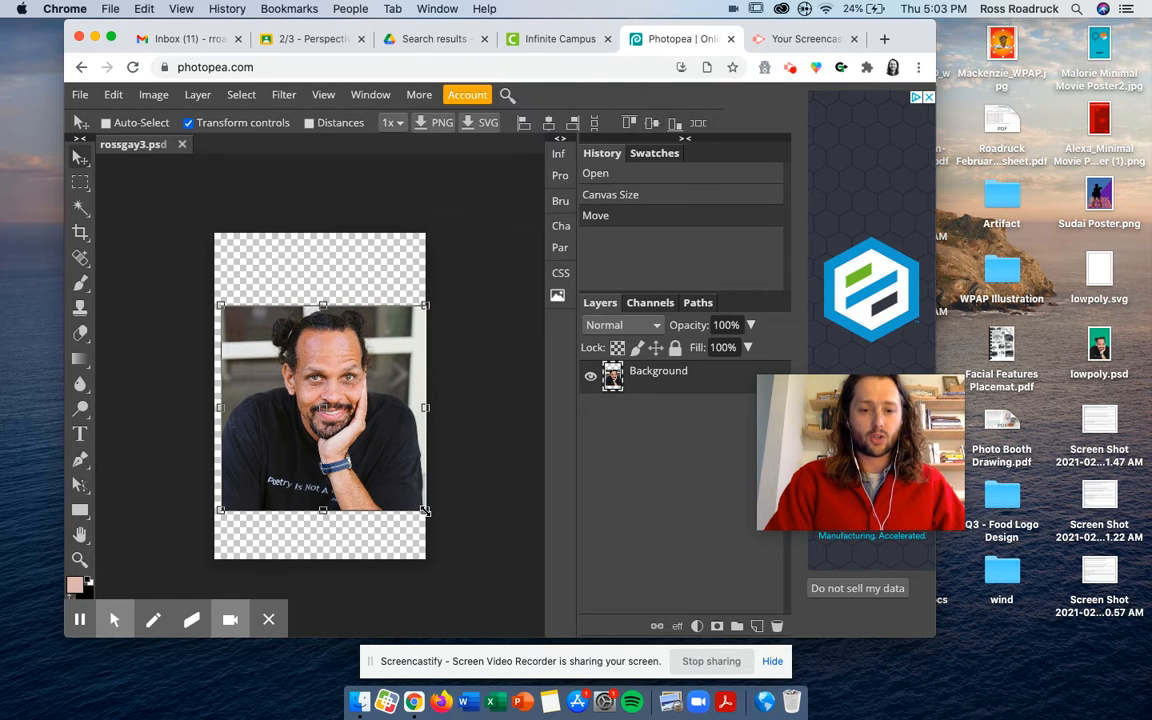
left_click_drag(426, 510, 472, 551)
left_click_drag(383, 478, 358, 483)
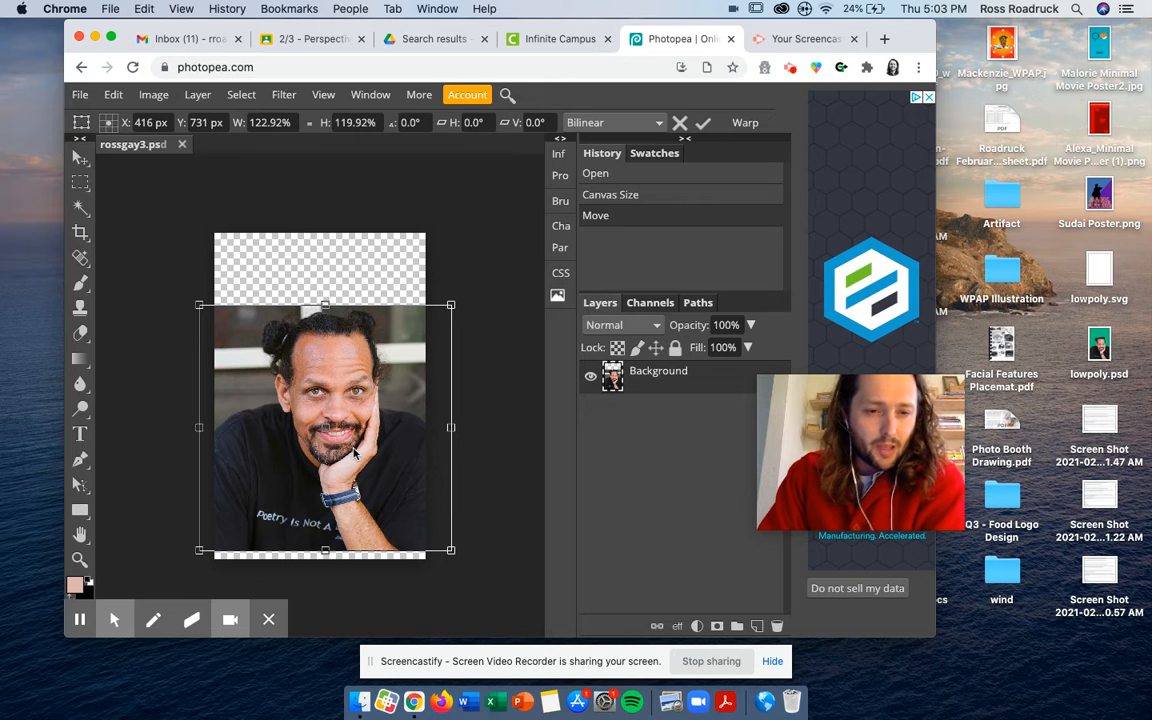
left_click_drag(347, 455, 349, 462)
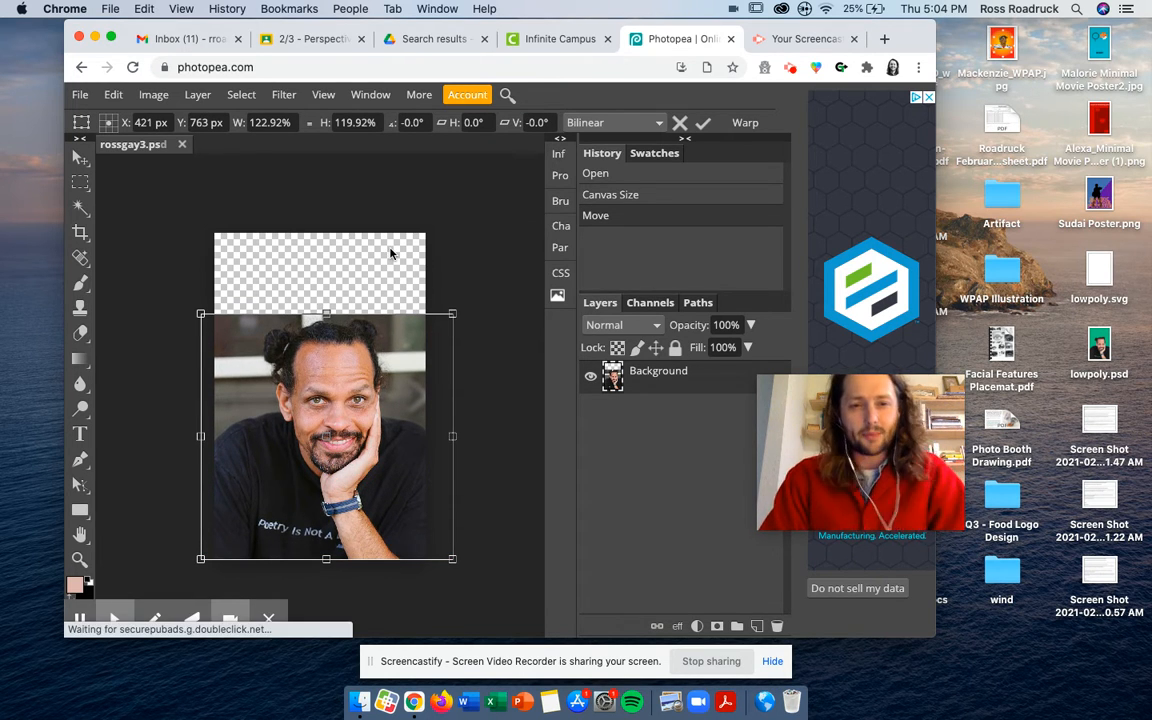
Add a new layer above the photo and start a red Pen tool shape, tracing from the forehead hairline to the top of the ear.
left_click(757, 625)
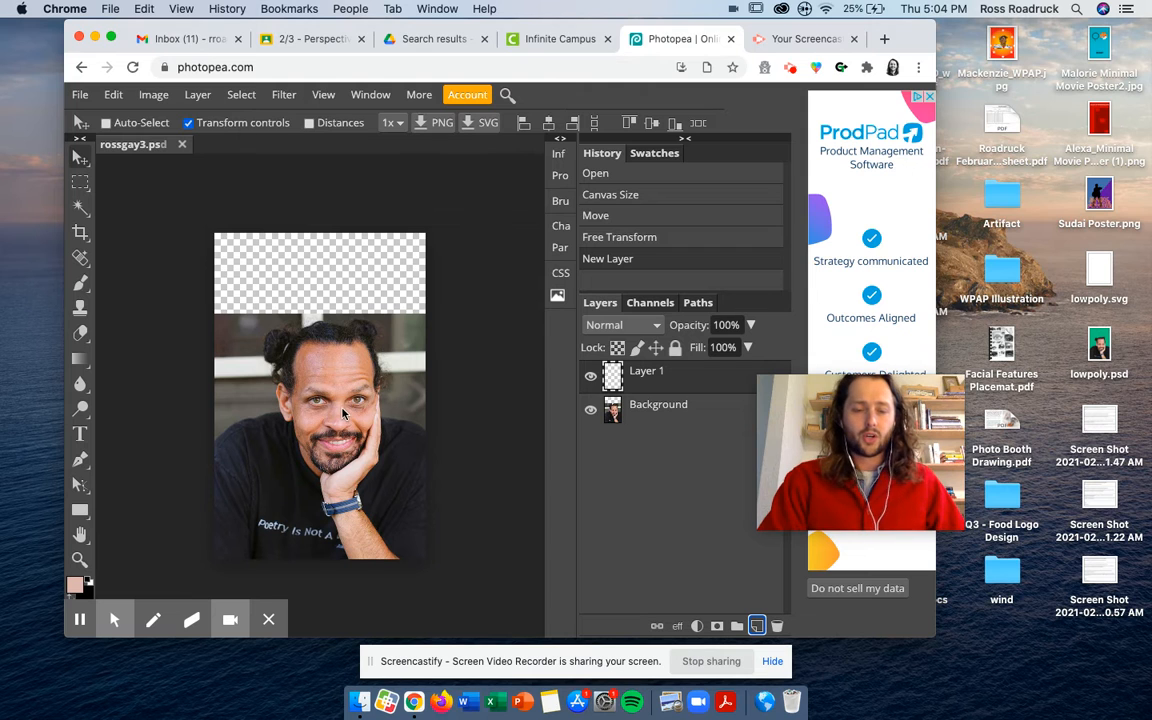
scroll(349, 380, "up", 5)
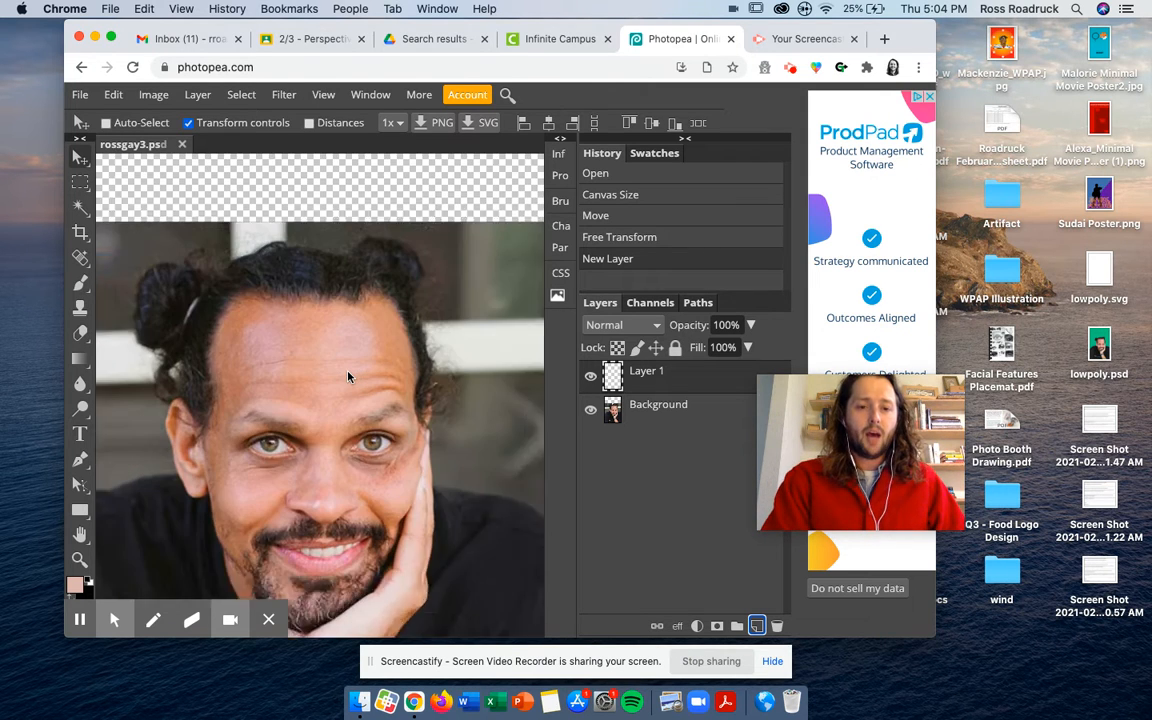
scroll(349, 377, "up", 3)
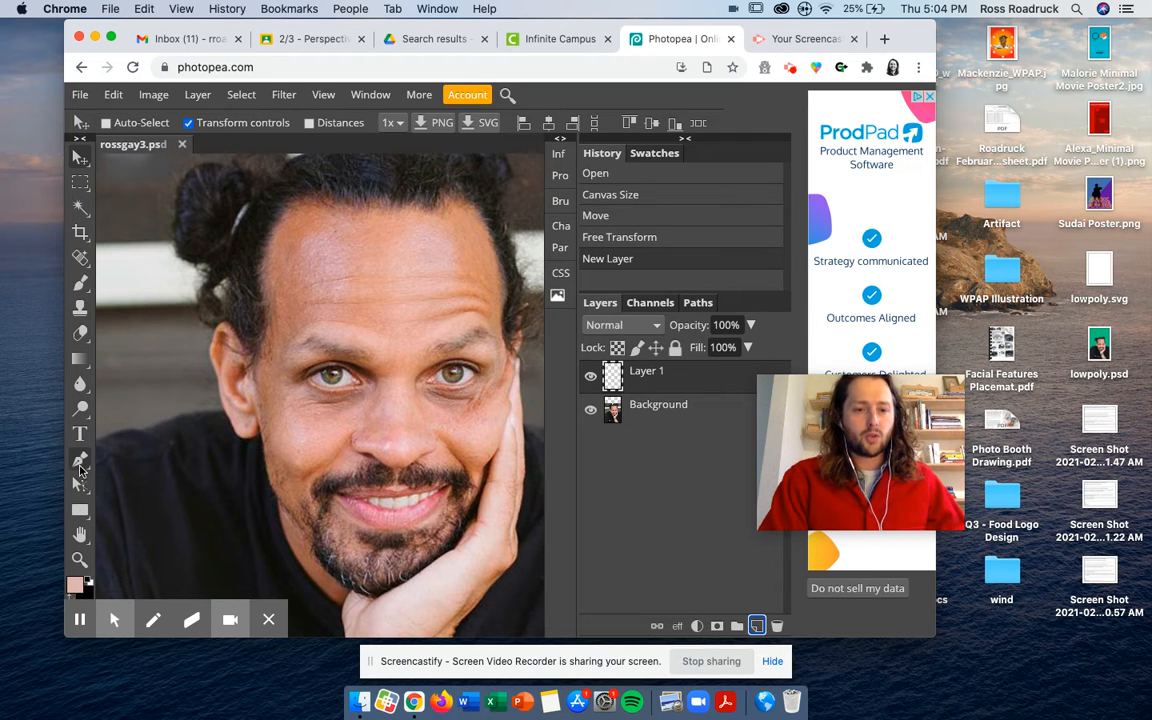
left_click(80, 463)
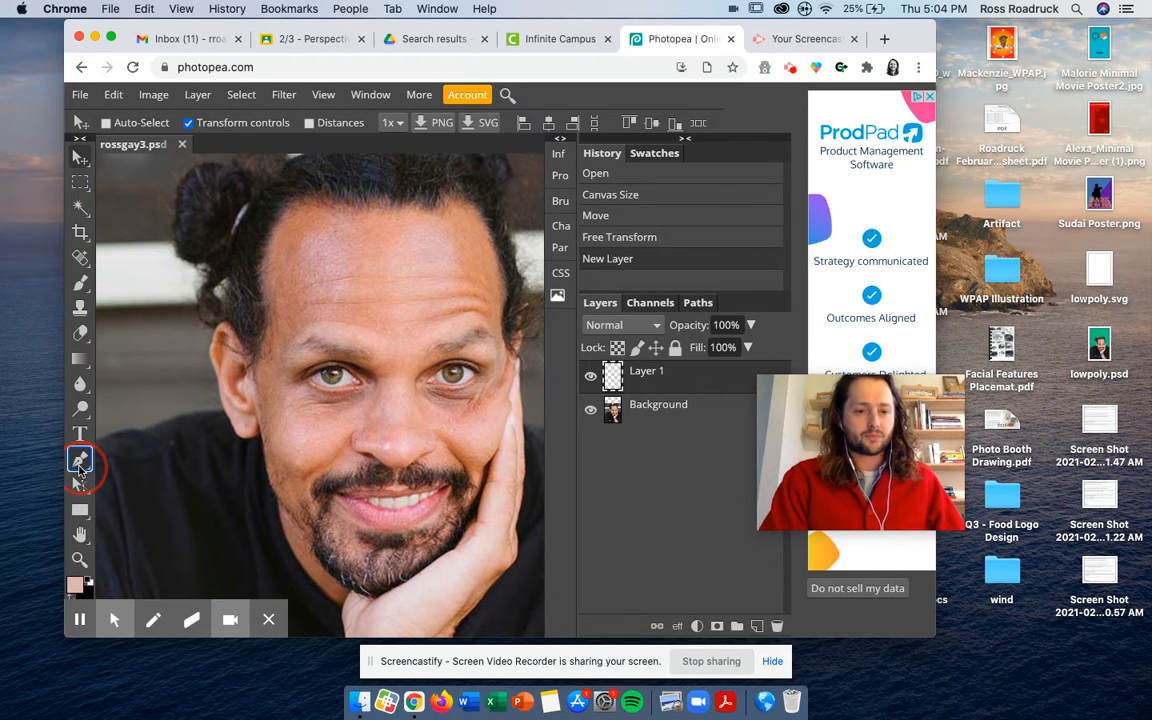
left_click(287, 204)
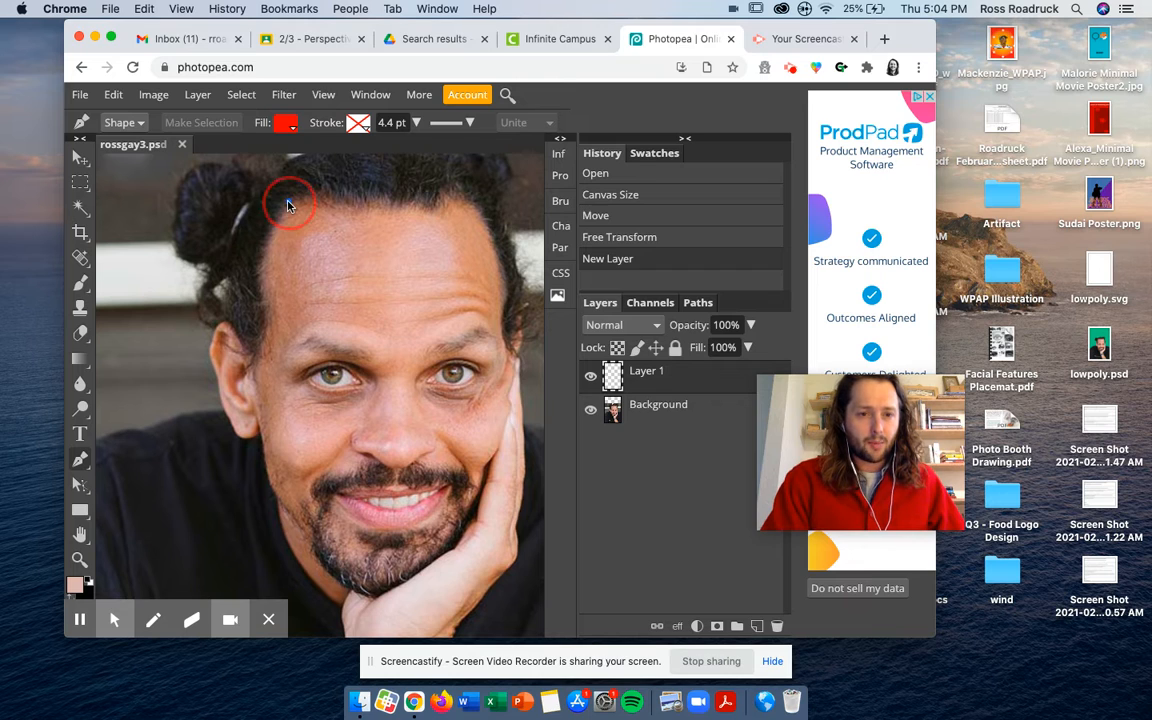
left_click(258, 263)
left_click(266, 319)
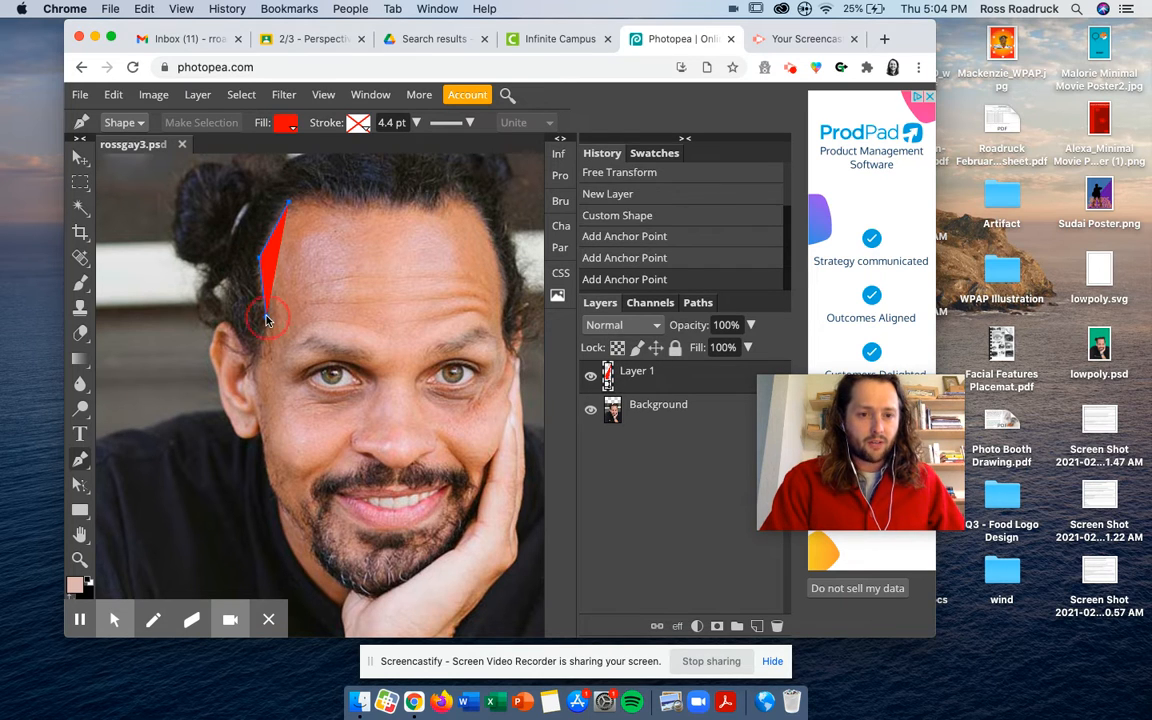
left_click(252, 362)
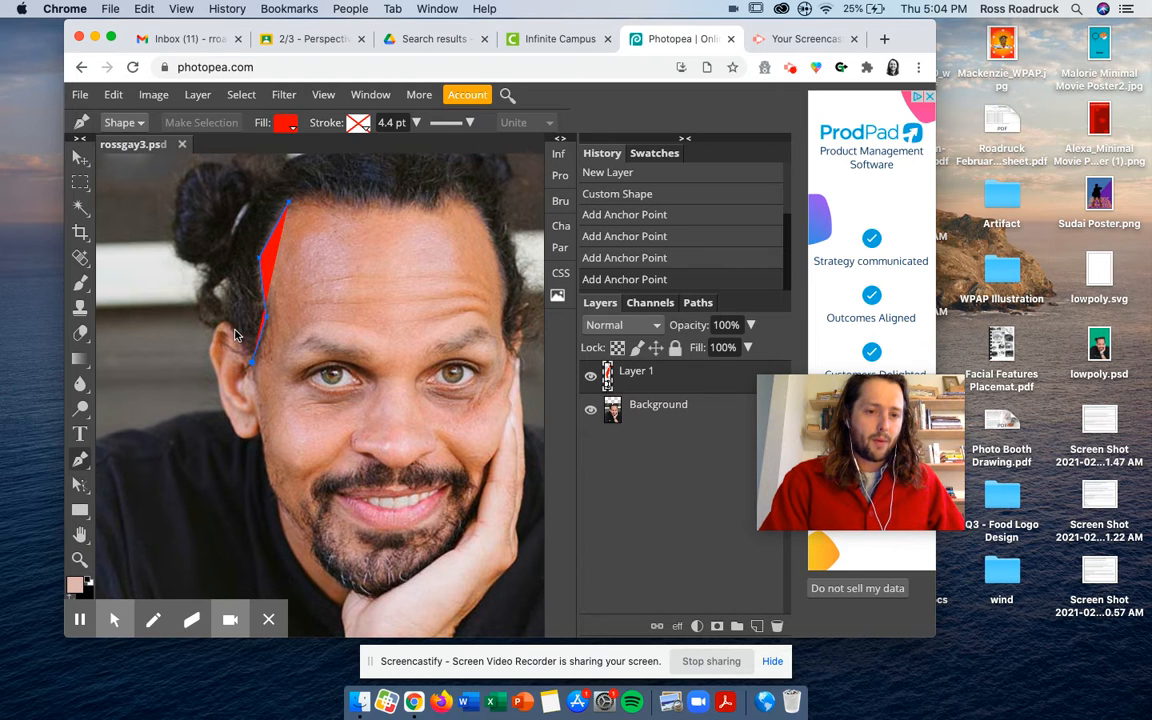
left_click(243, 347)
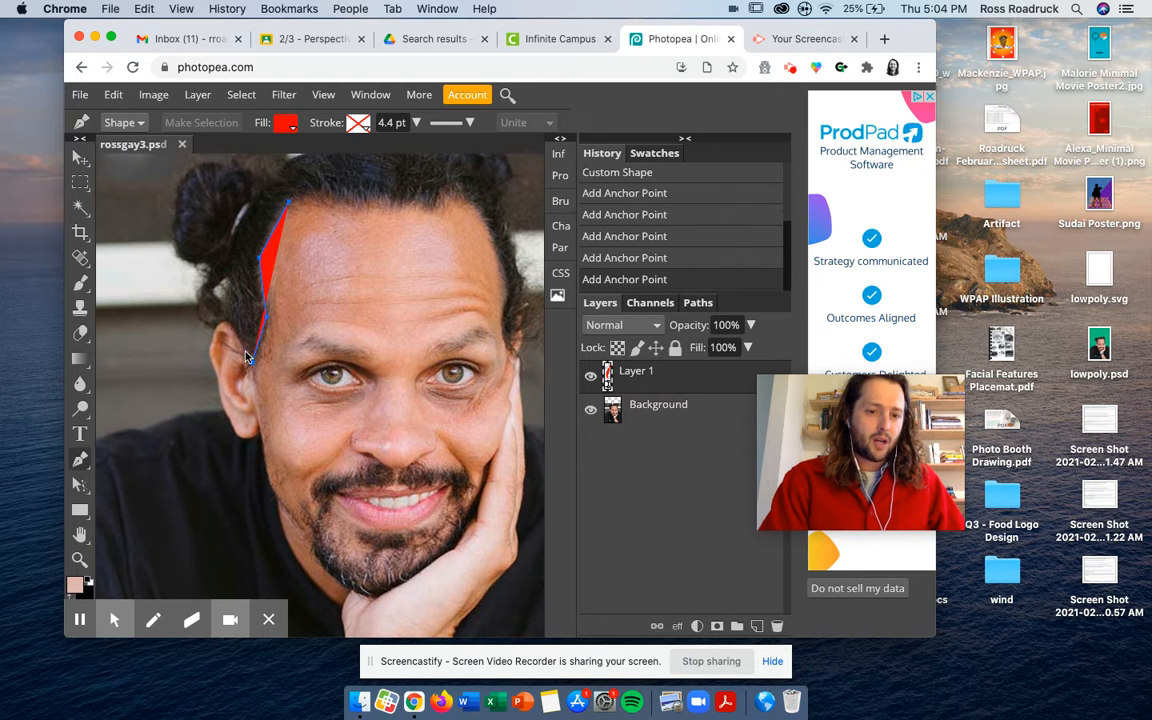
left_click(246, 357)
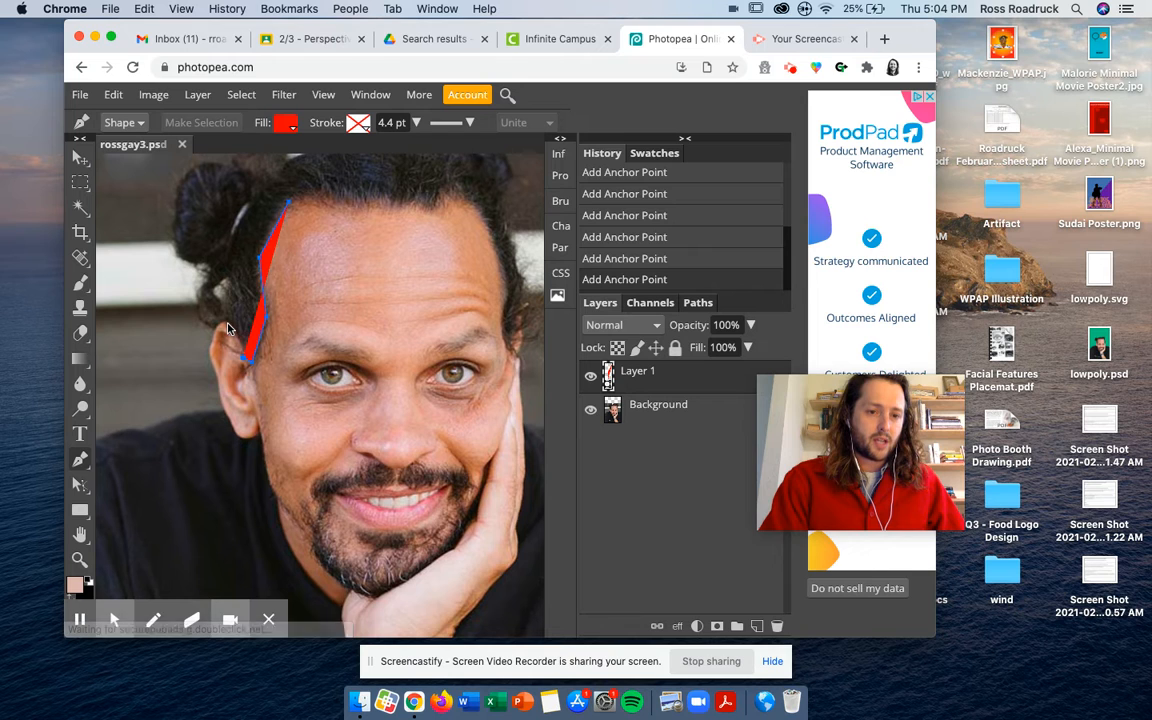
left_click(222, 329)
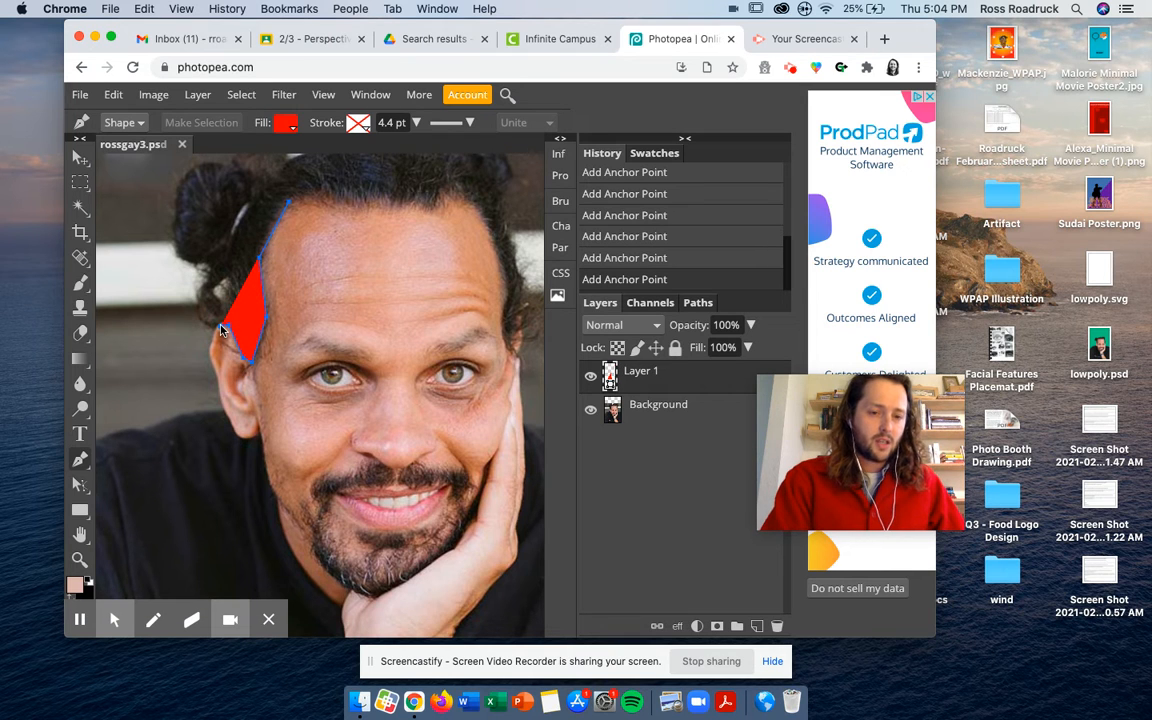
Continue the pen shape with anchor points down the outer edge of the ear to just above the earlobe.
scroll(222, 329, "up", 3)
left_click_drag(198, 349, 197, 349)
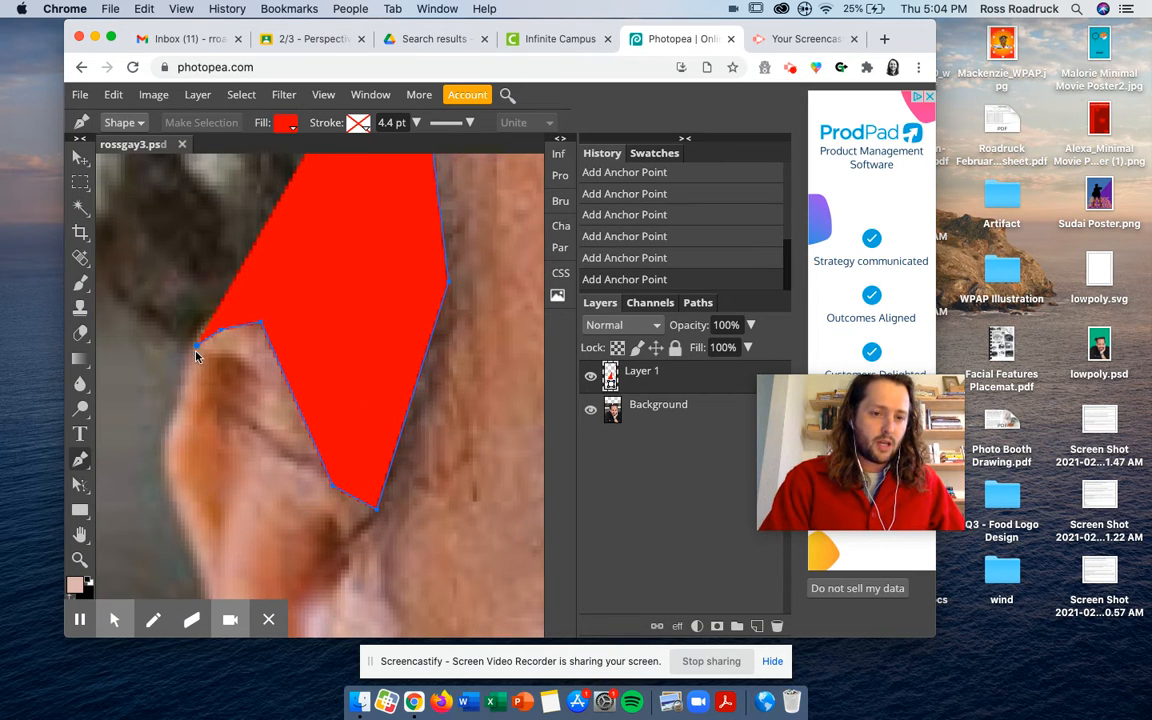
left_click(177, 412)
left_click(162, 457)
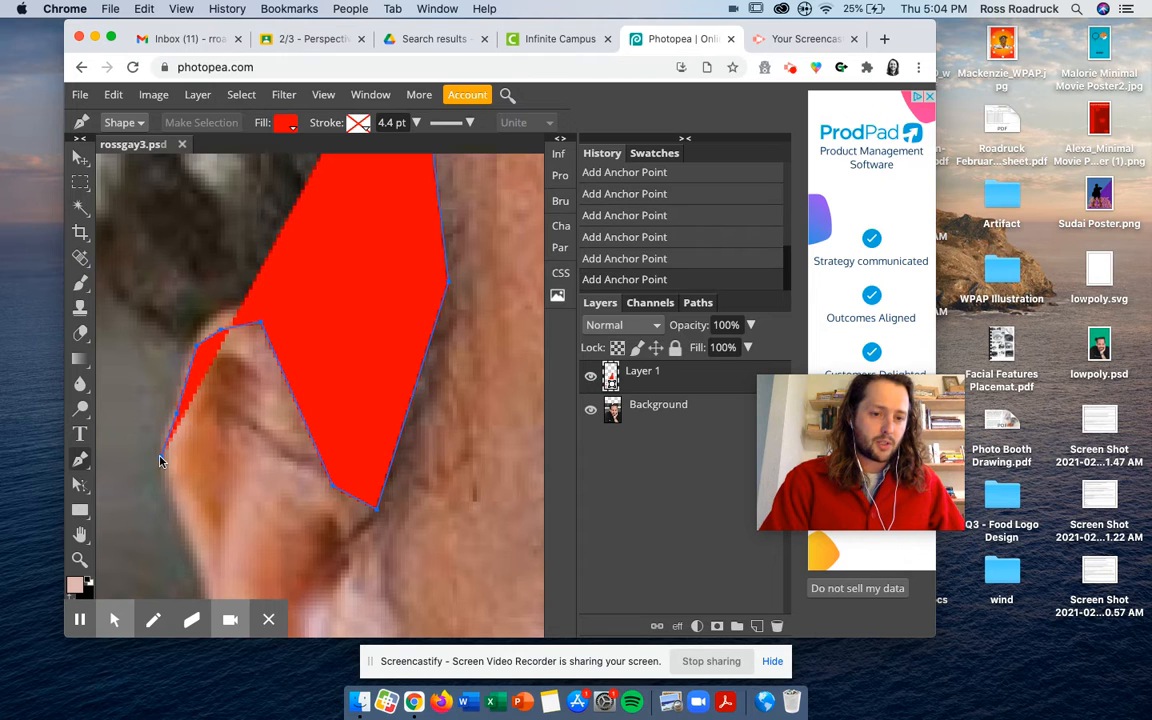
scroll(164, 472, "down", 3)
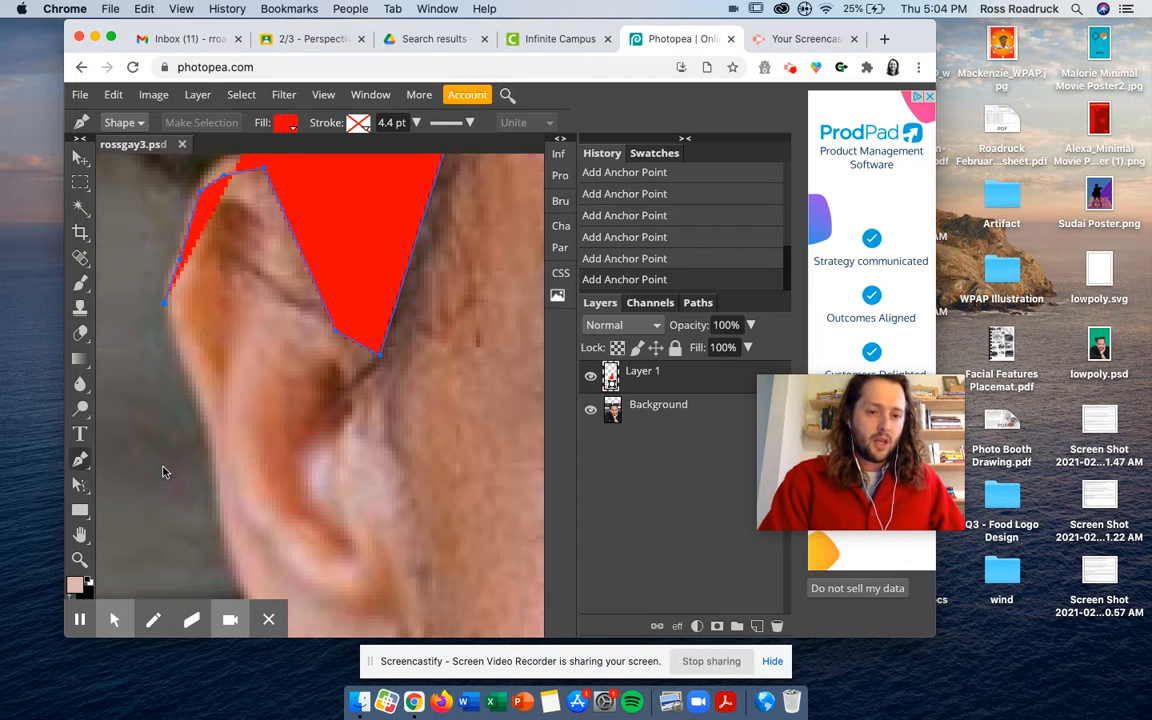
left_click(213, 440)
scroll(242, 412, "down", 3)
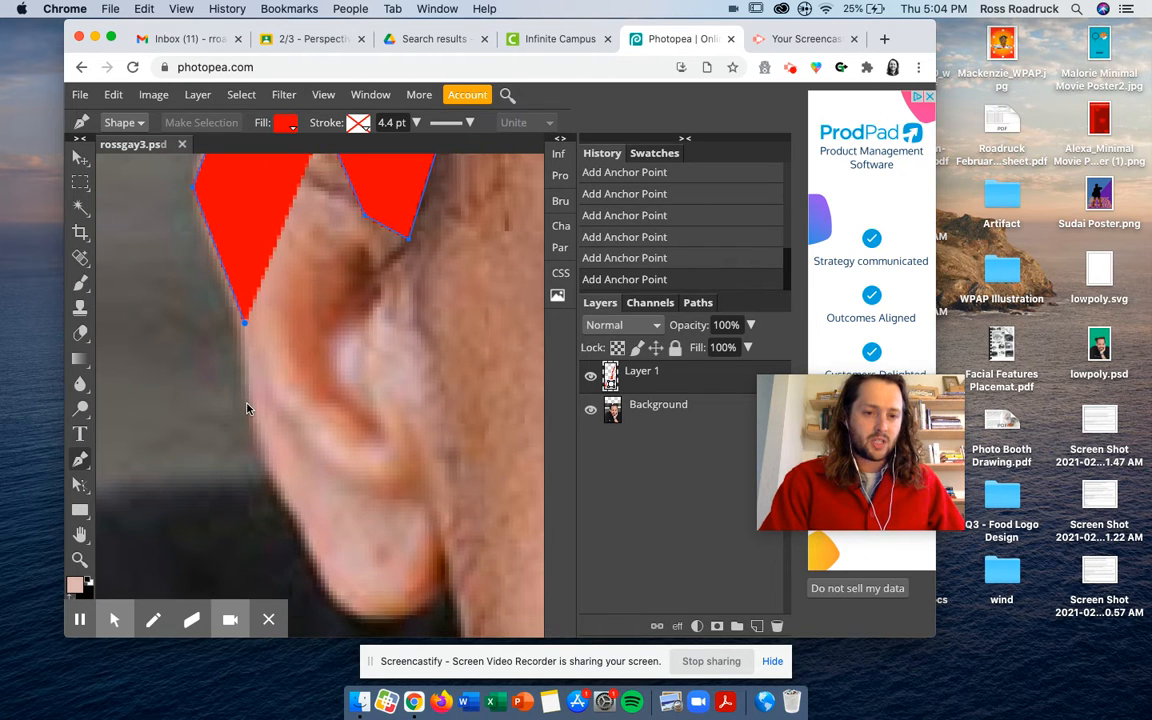
left_click(248, 407)
left_click(298, 516)
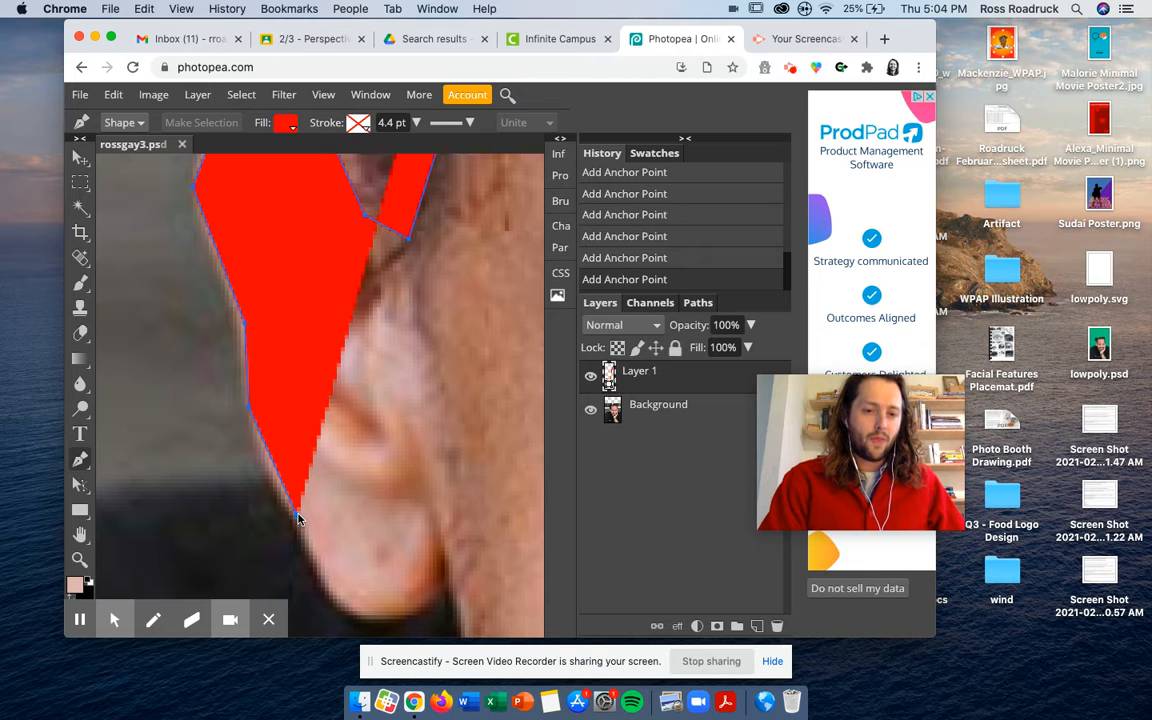
Trace the pen shape around the bottom of the earlobe up to where it meets the cheek.
scroll(297, 517, "down", 3)
left_click(358, 497)
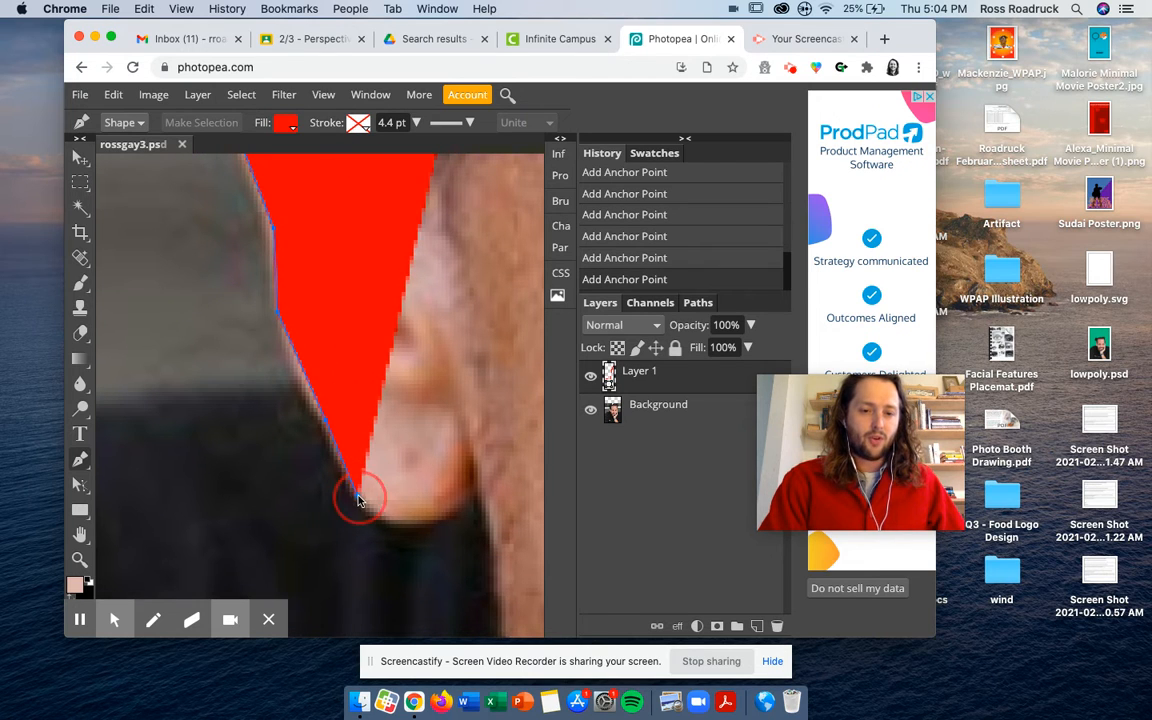
left_click(409, 519)
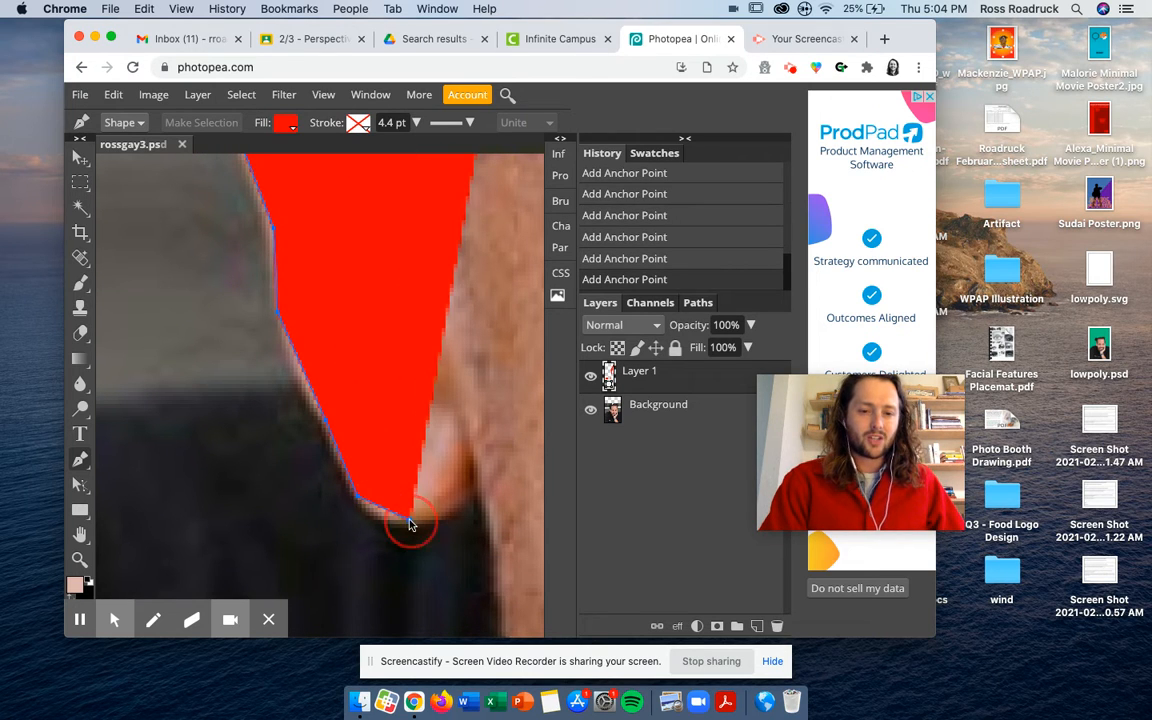
left_click(460, 508)
left_click(474, 491)
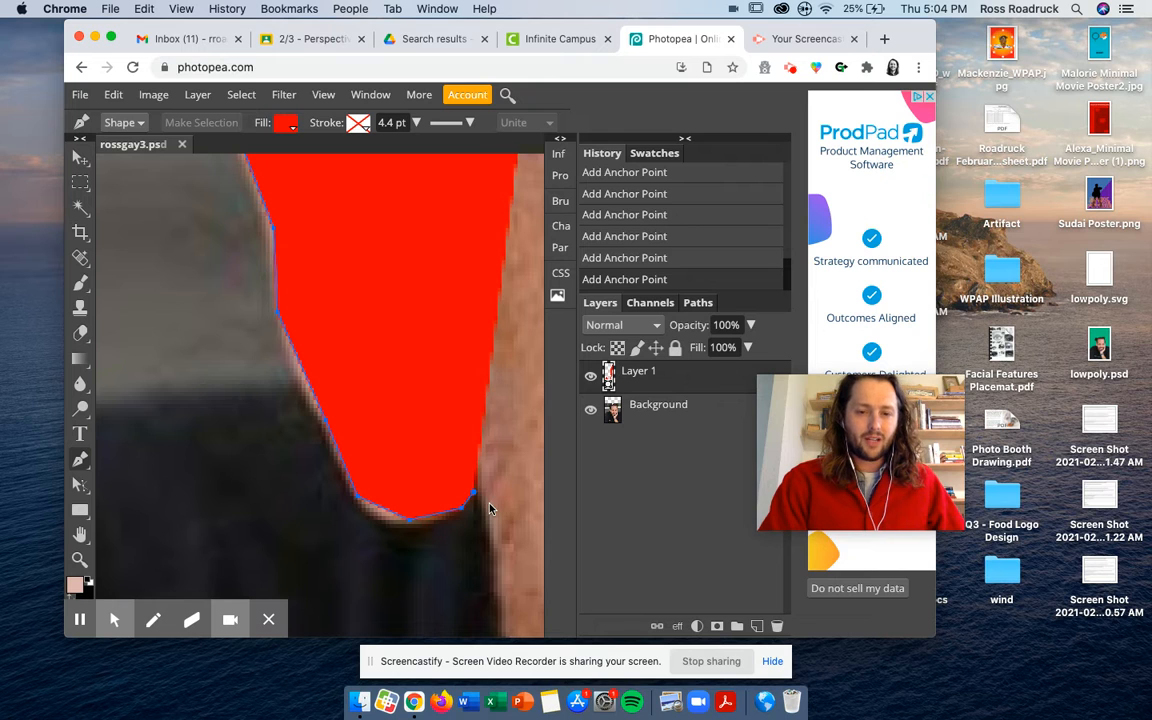
Extend the pen shape from the earlobe down the outer edge of the cheek to the jaw.
scroll(489, 505, "down", 3)
scroll(489, 505, "right", 2)
scroll(489, 509, "down", 3)
scroll(489, 509, "right", 2)
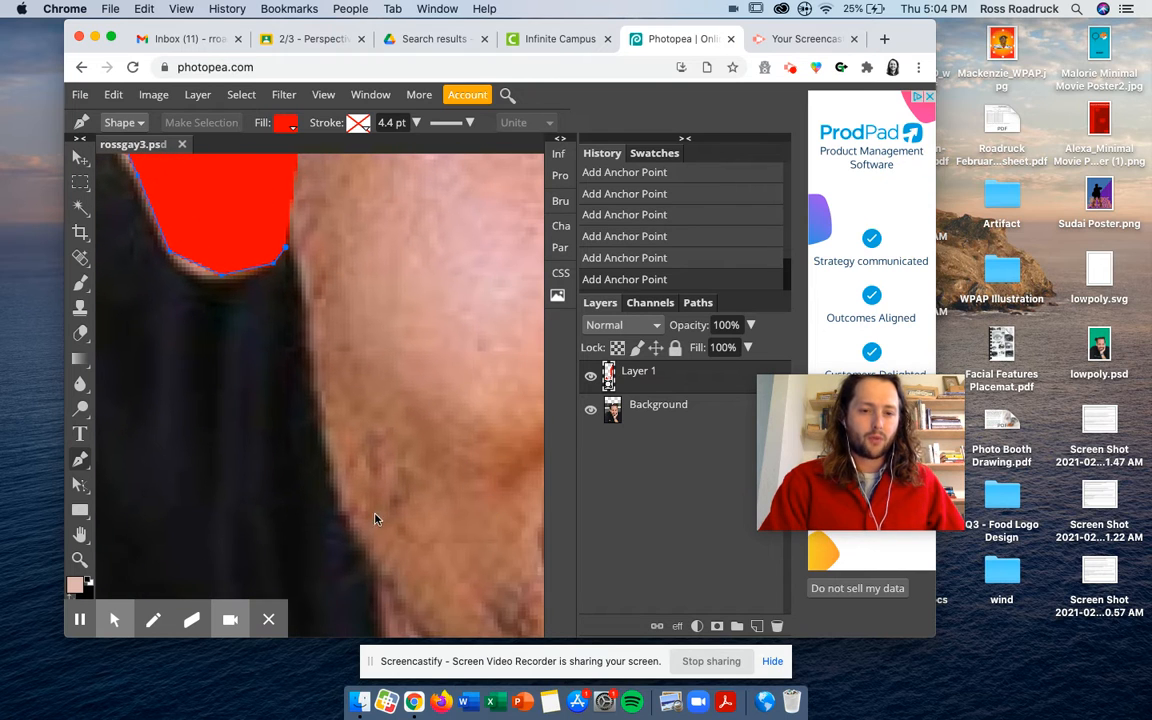
left_click(331, 464)
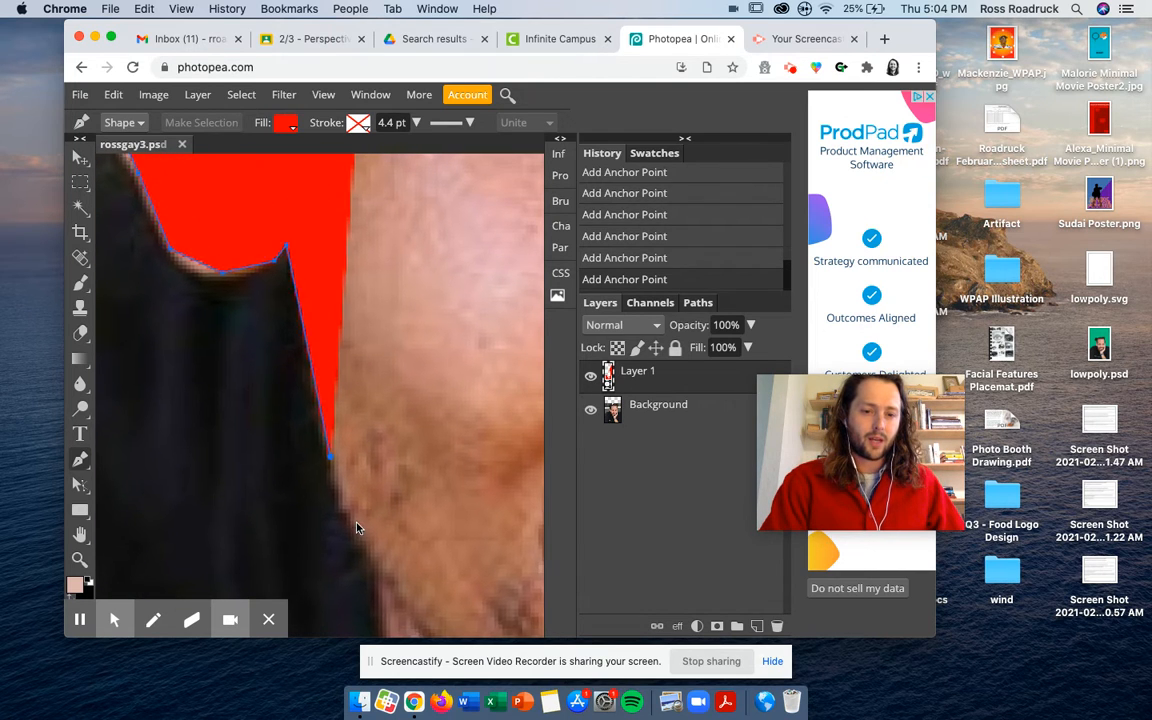
scroll(358, 528, "down", 3)
scroll(358, 528, "down", 1)
left_click(382, 402)
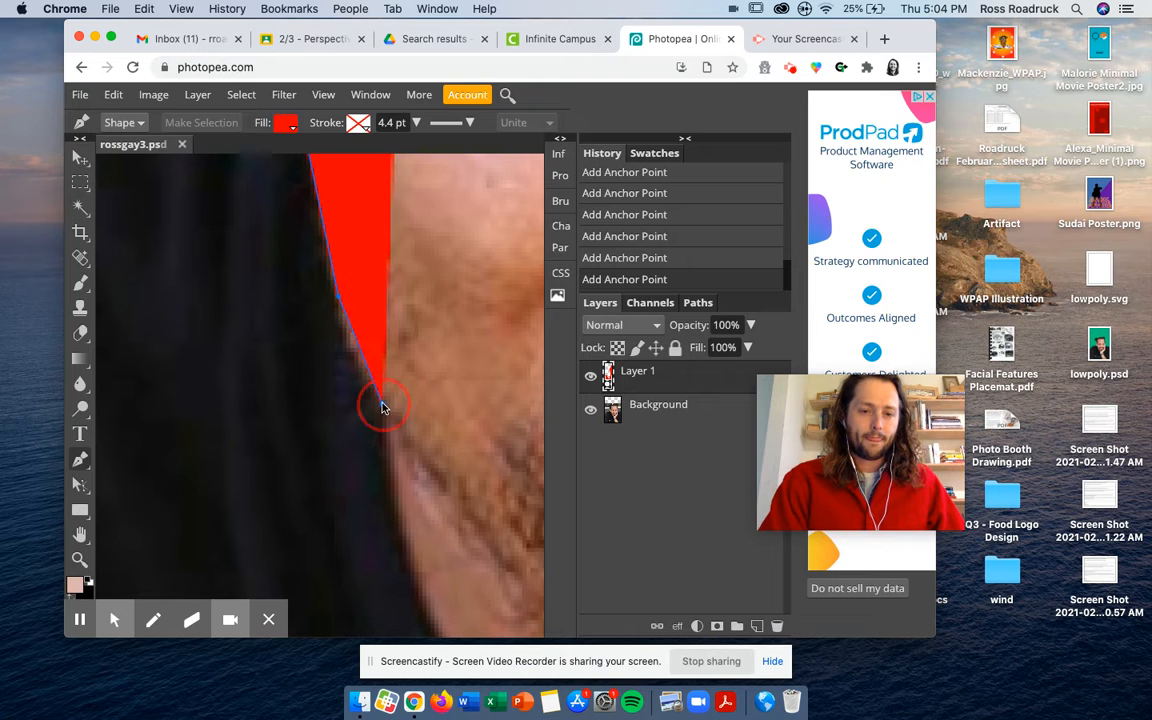
Trace the pen shape along the outer edge of the jaw and neck down to the side of the hand.
scroll(382, 455, "down", 5)
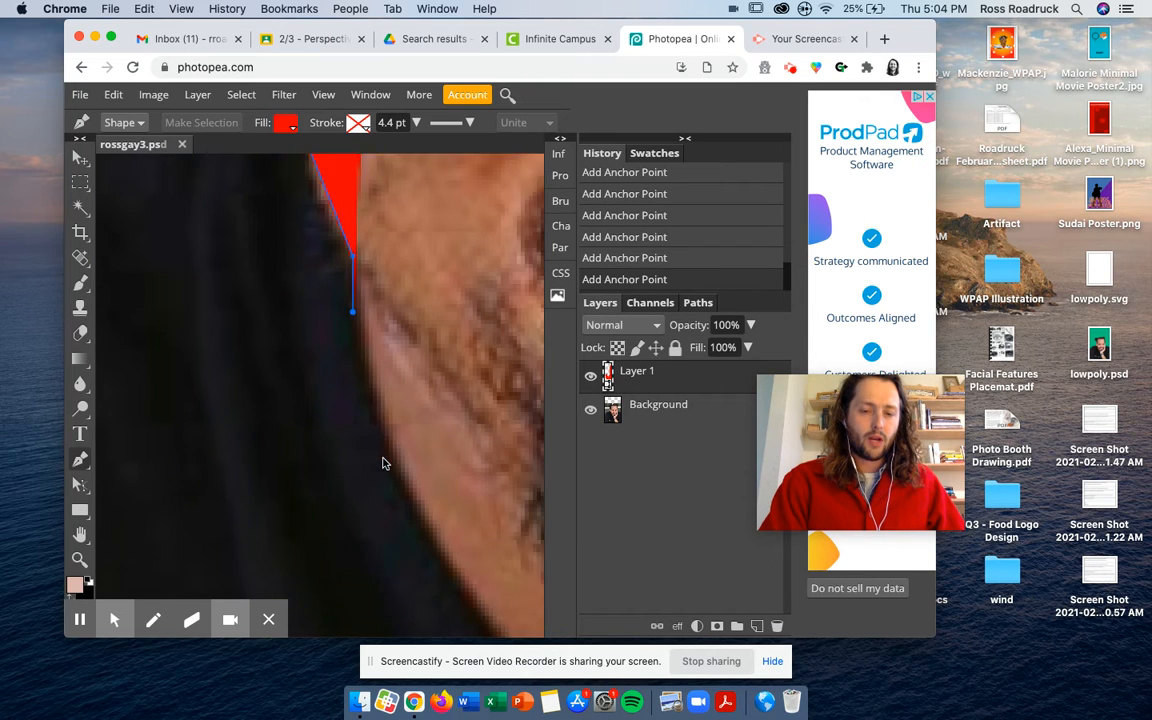
scroll(382, 460, "right", 3)
scroll(382, 462, "down", 1)
left_click(318, 462)
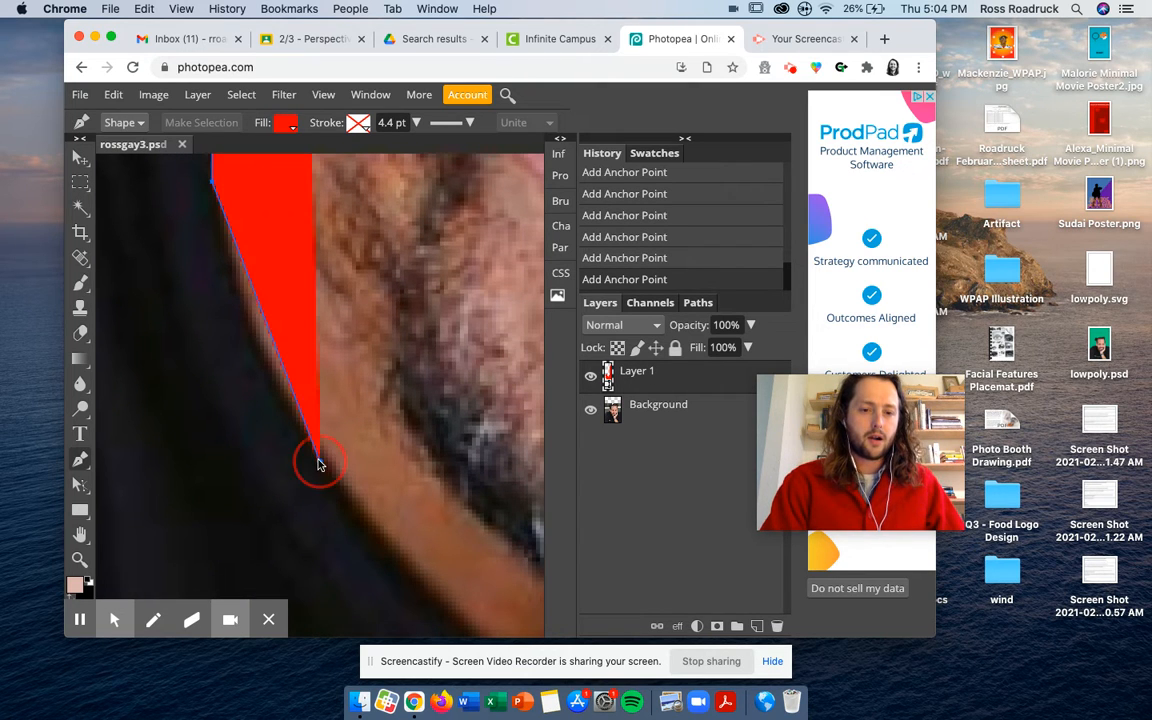
scroll(368, 533, "down", 3)
scroll(368, 533, "right", 2)
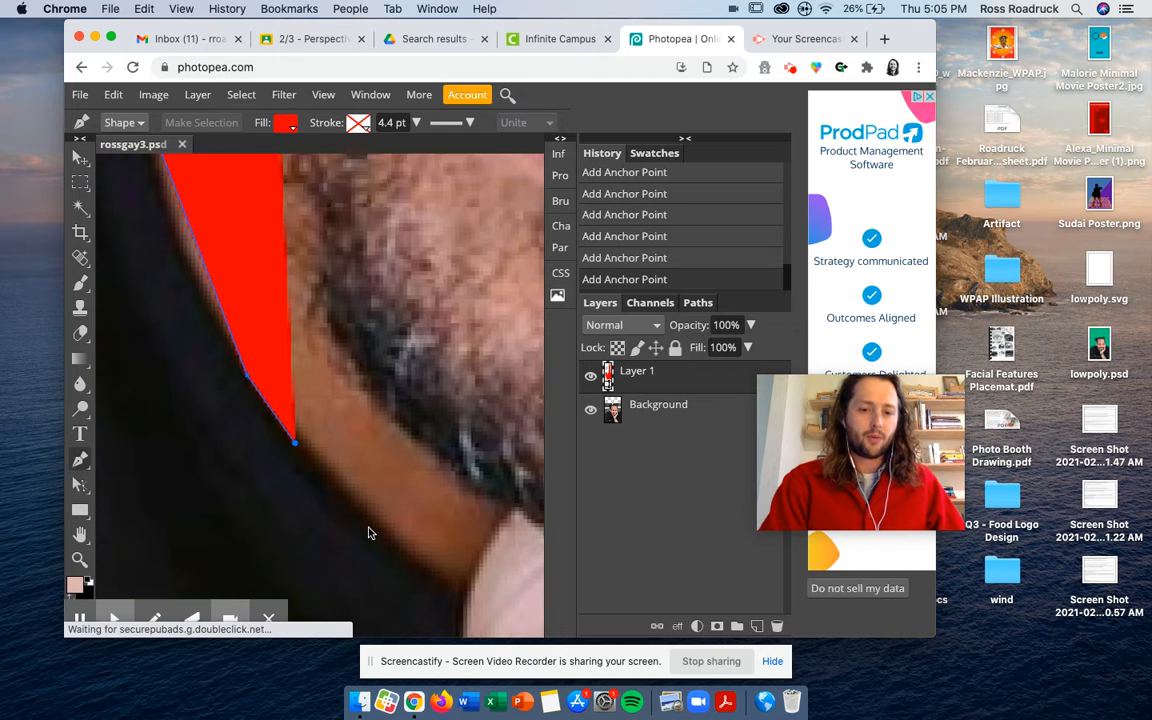
left_click(388, 511)
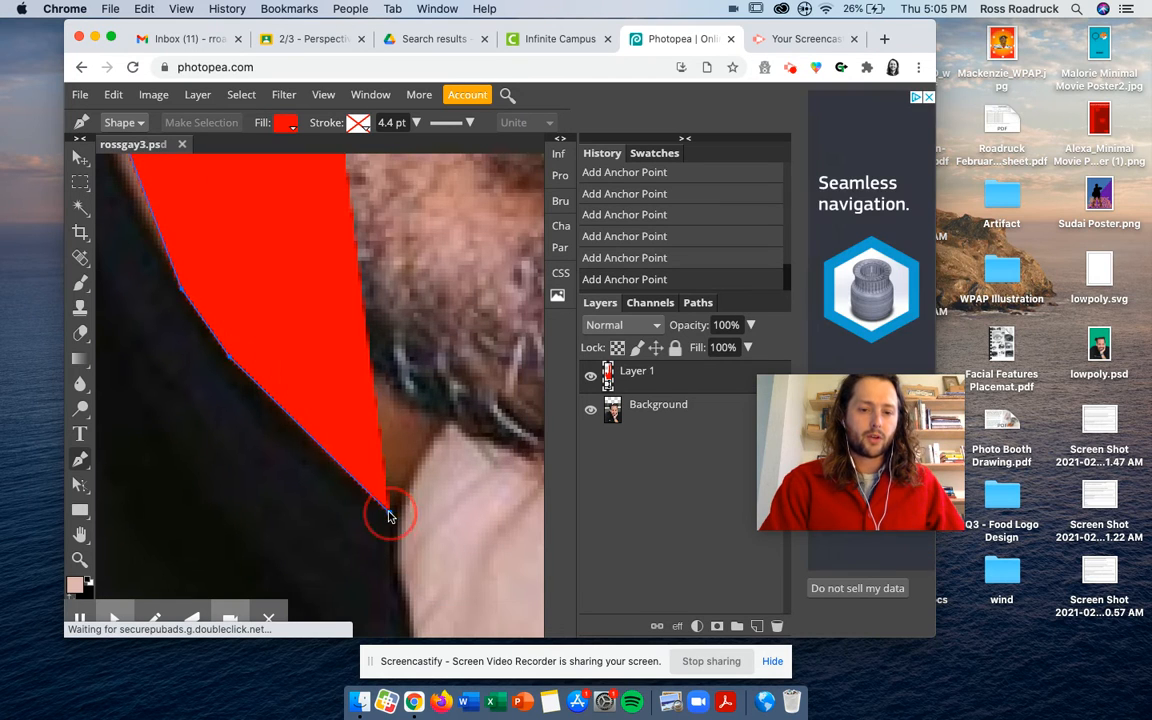
Trace the pen shape up to the hand's corner and along the hand's upper edge beneath the beard.
left_click(445, 428)
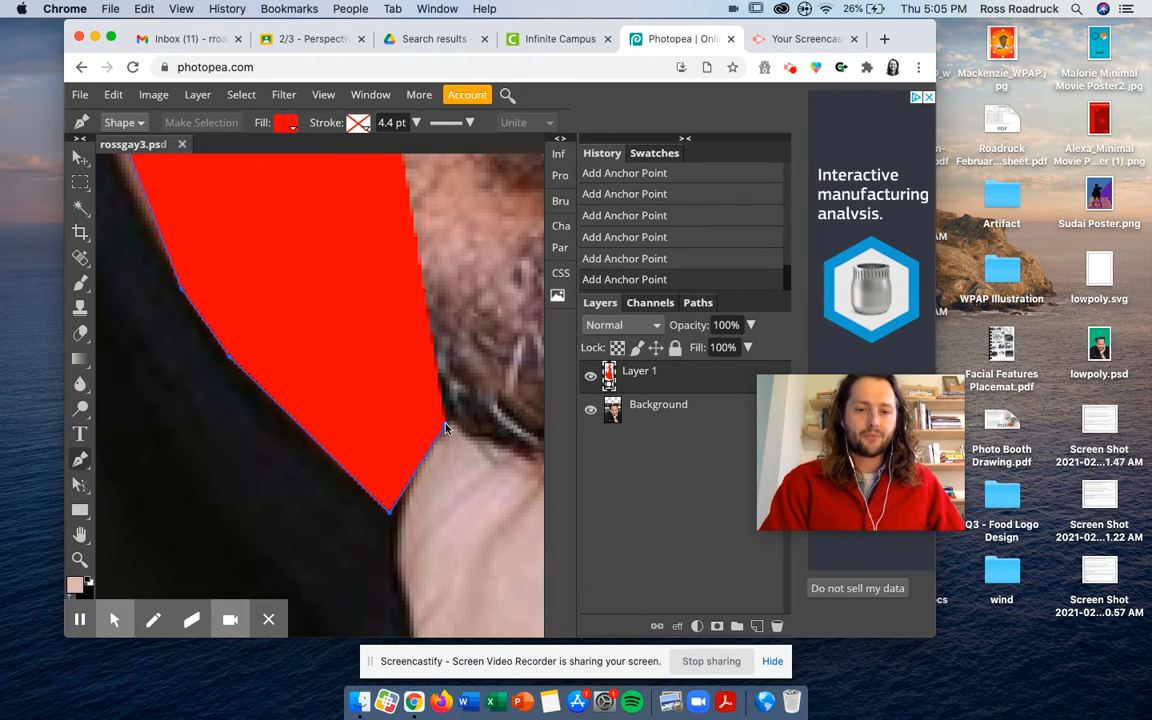
scroll(440, 428, "down", 1)
scroll(440, 428, "right", 3)
left_click(404, 409)
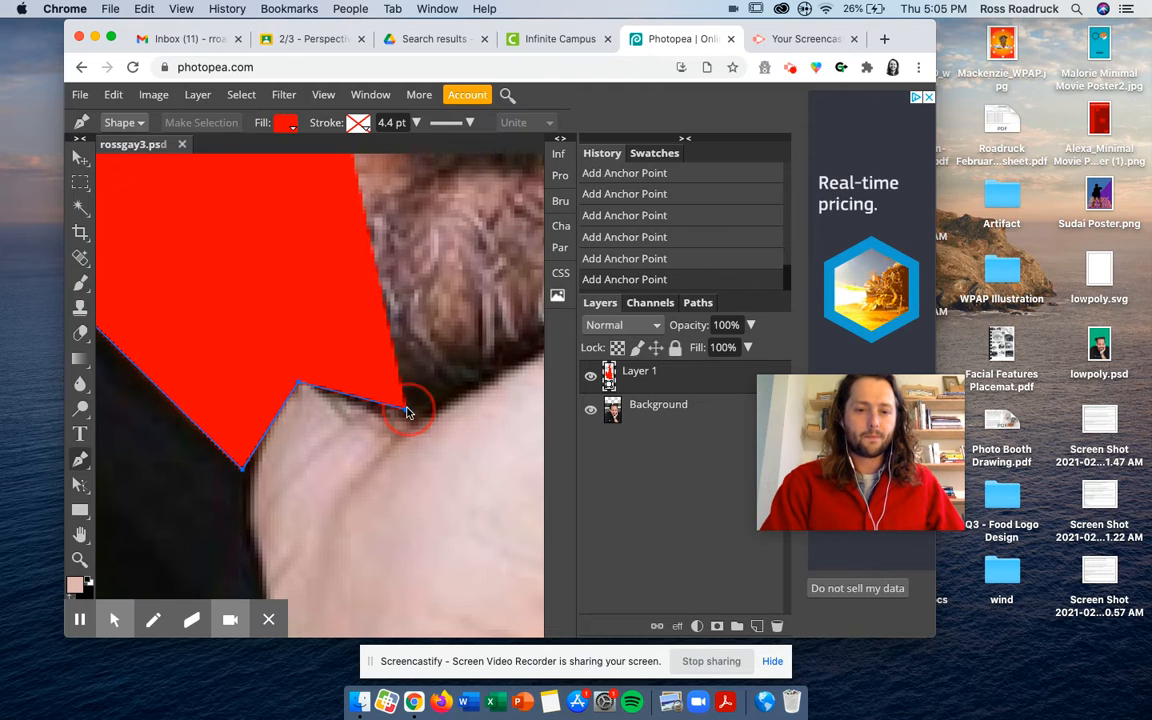
left_click(450, 399)
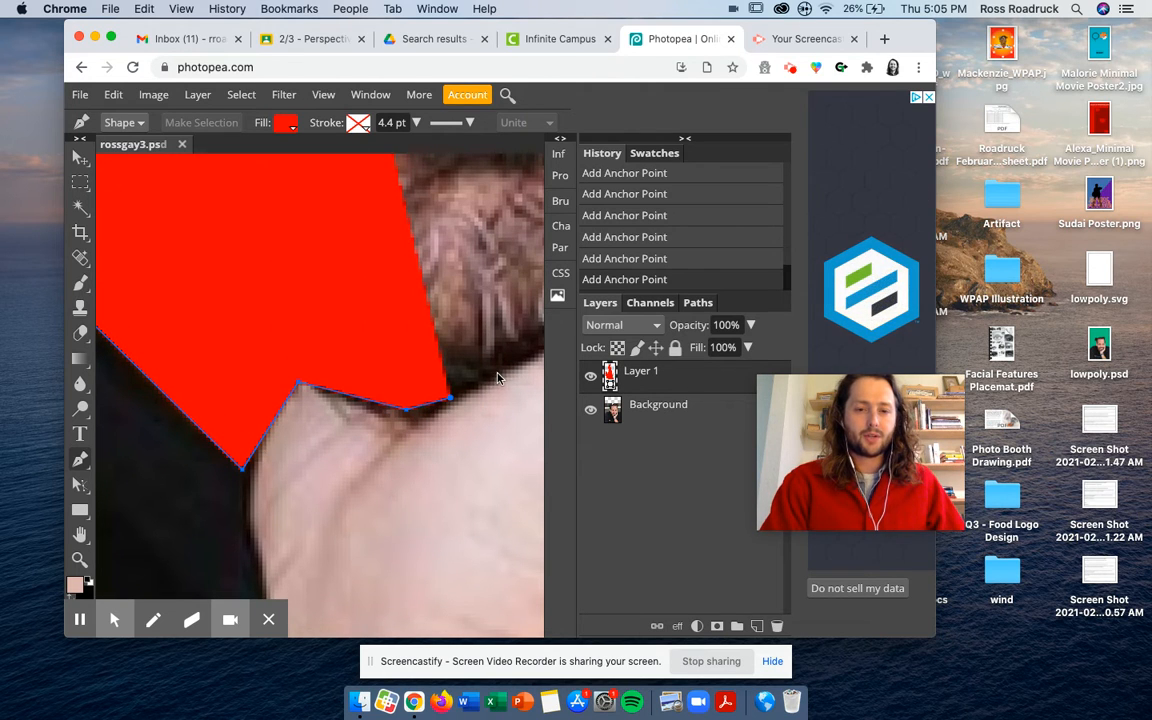
left_click(496, 375)
scroll(497, 376, "right", 2)
scroll(497, 376, "up", 1)
scroll(490, 378, "right", 2)
scroll(490, 378, "up", 1)
left_click(434, 378)
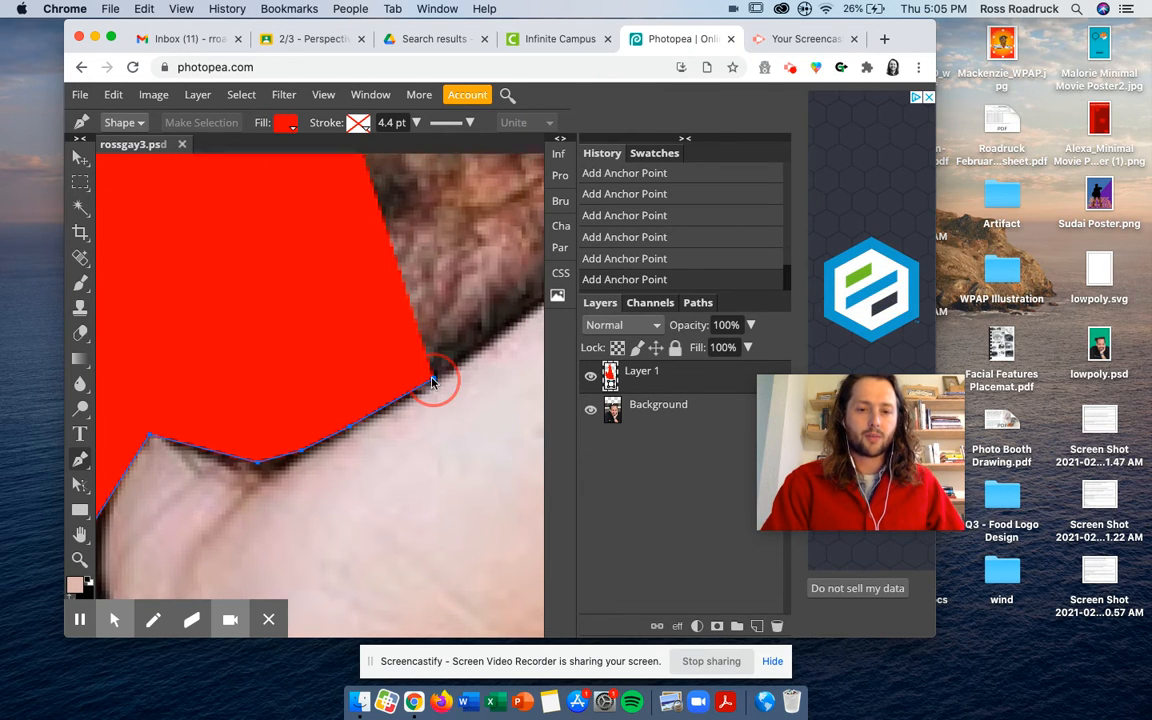
Continue the pen shape along the hand's edge past the beard to the gap between the cheek and finger.
scroll(497, 333, "right", 3)
scroll(497, 333, "up", 2)
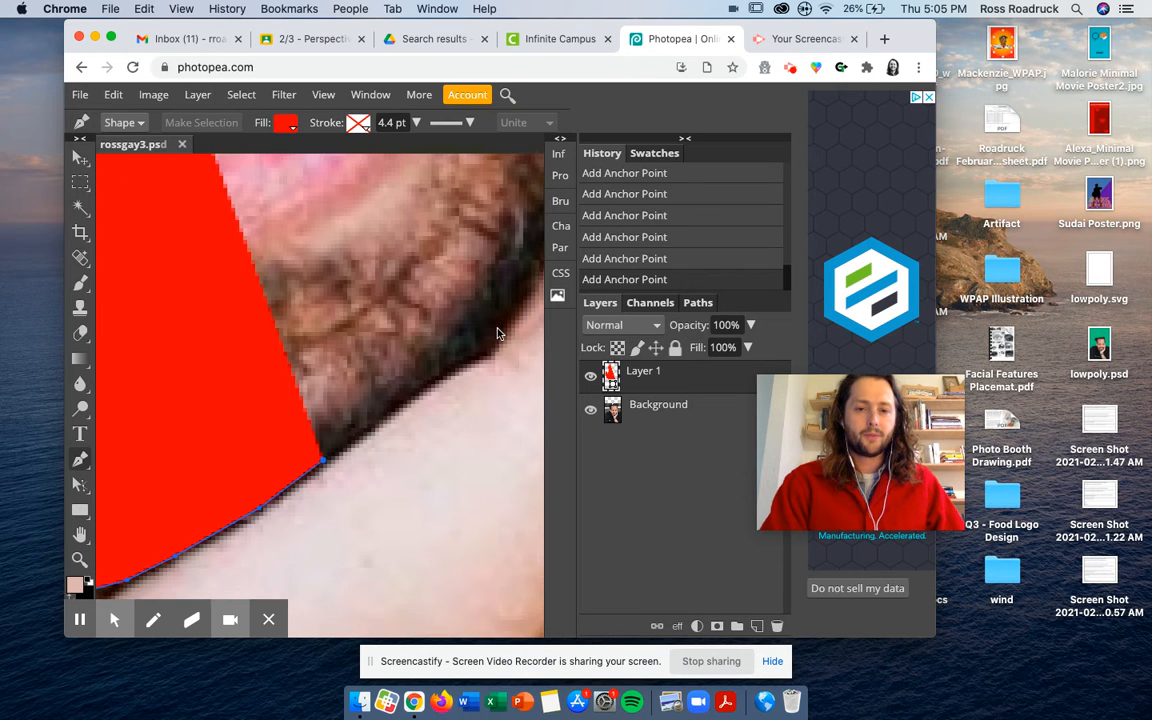
left_click(445, 376)
scroll(445, 378, "right", 2)
scroll(445, 378, "up", 2)
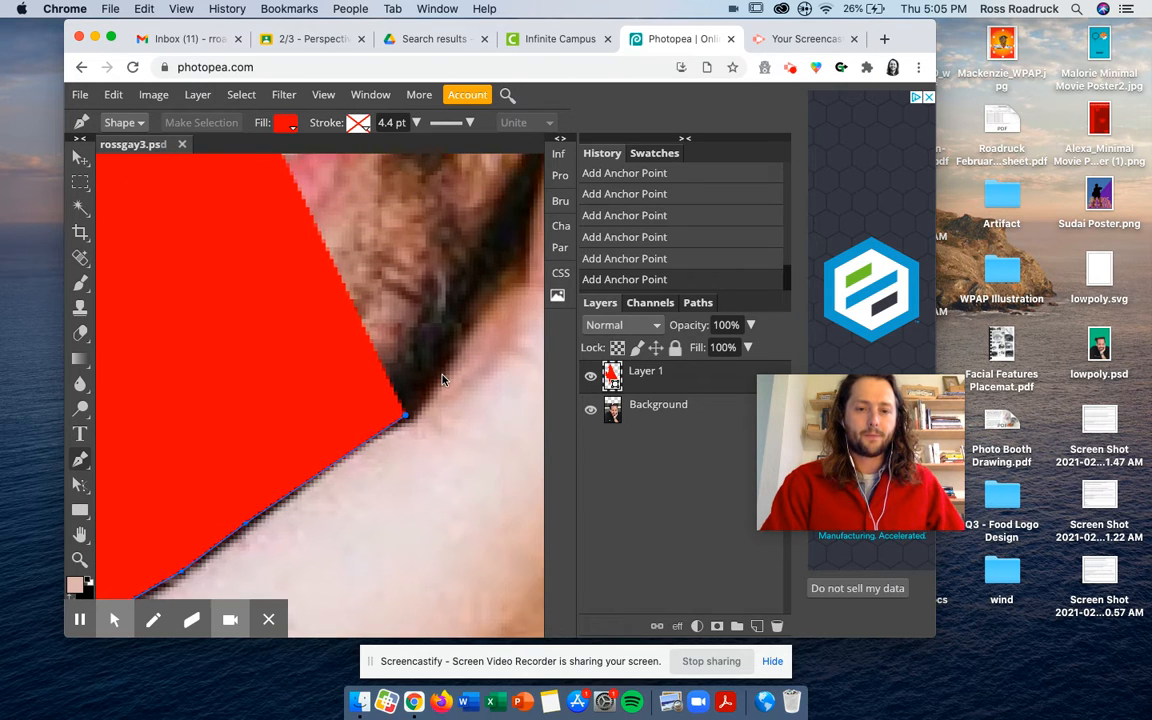
left_click(471, 184)
scroll(472, 185, "right", 1)
scroll(472, 185, "up", 3)
scroll(424, 160, "up", 1)
scroll(424, 160, "right", 1)
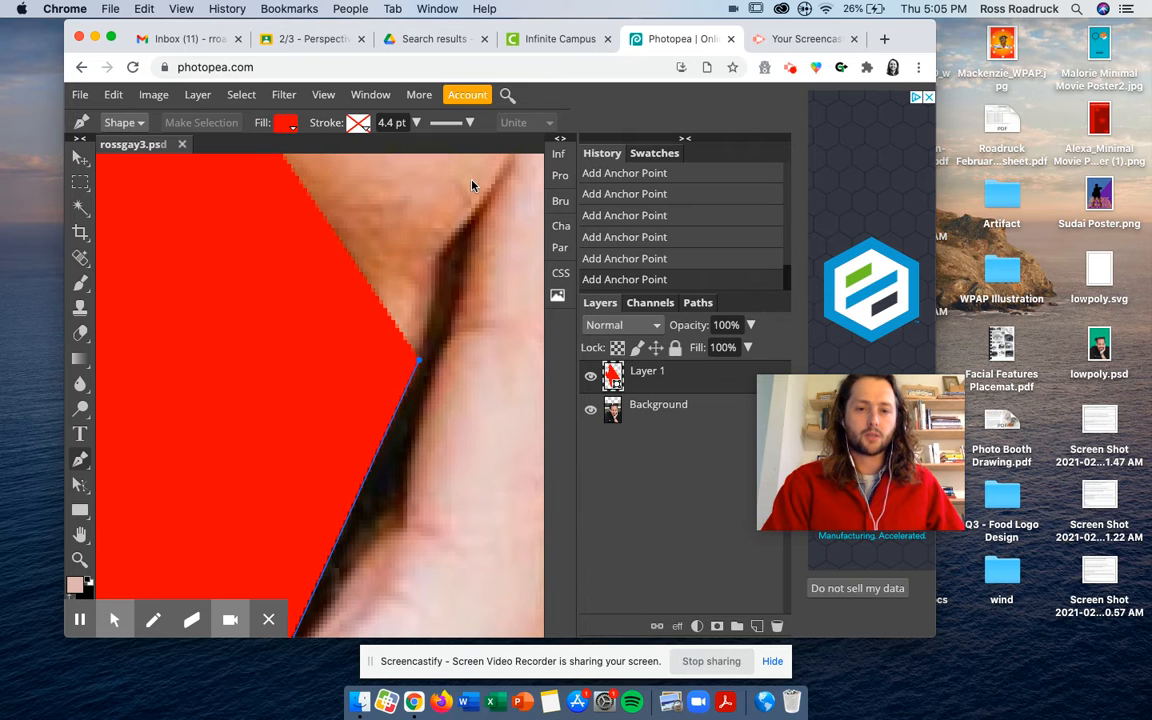
Trace the pen shape up the boundary between the cheek and the raised finger.
left_click(428, 270)
scroll(429, 272, "up", 2)
scroll(440, 270, "right", 1)
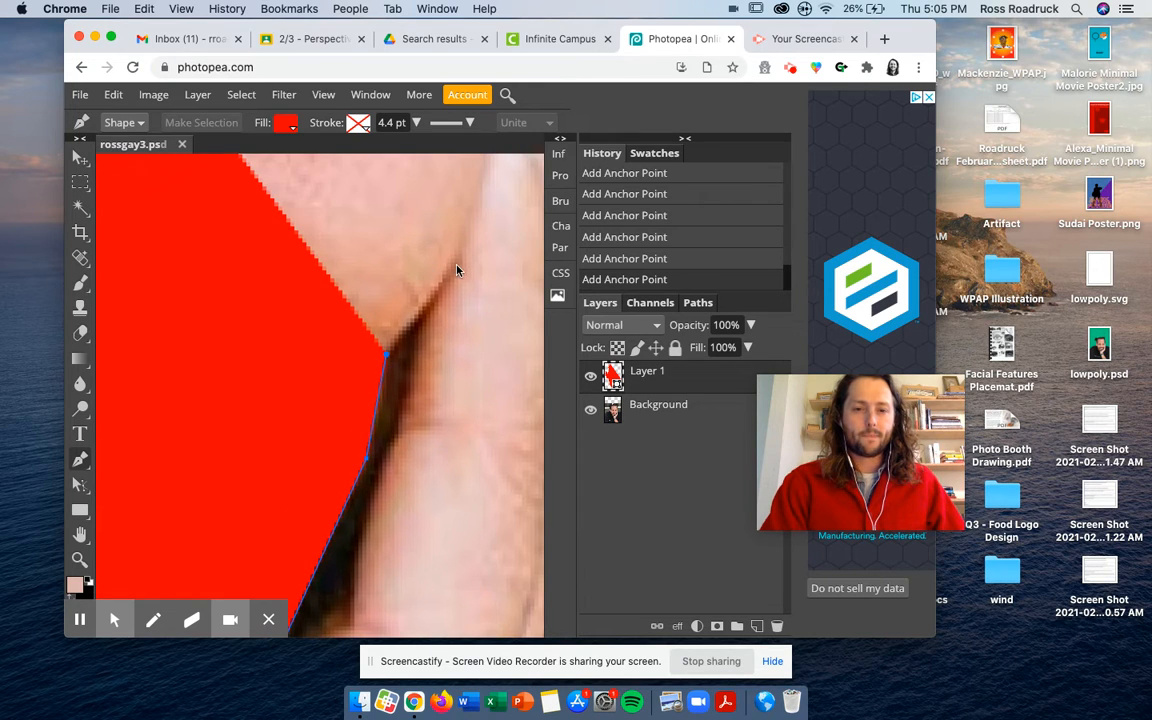
left_click(454, 264)
scroll(454, 264, "up", 4)
scroll(455, 265, "right", 2)
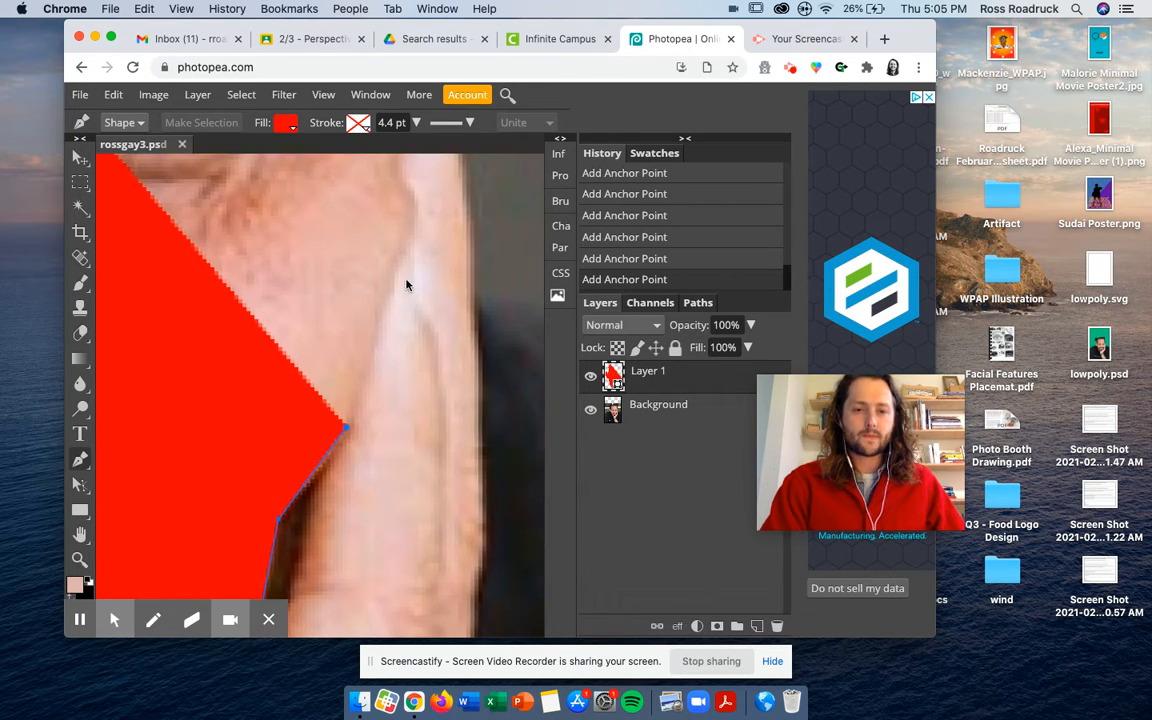
left_click(383, 297)
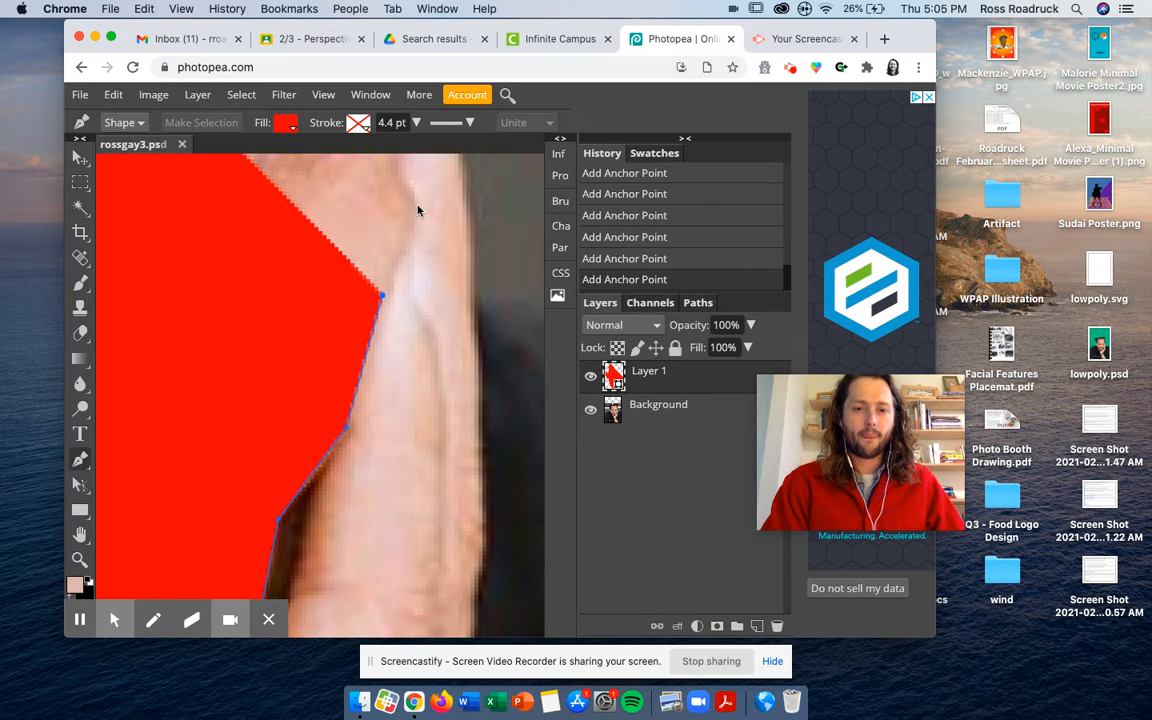
scroll(418, 210, "down", 2)
scroll(418, 210, "left", 2)
scroll(418, 210, "up", 3)
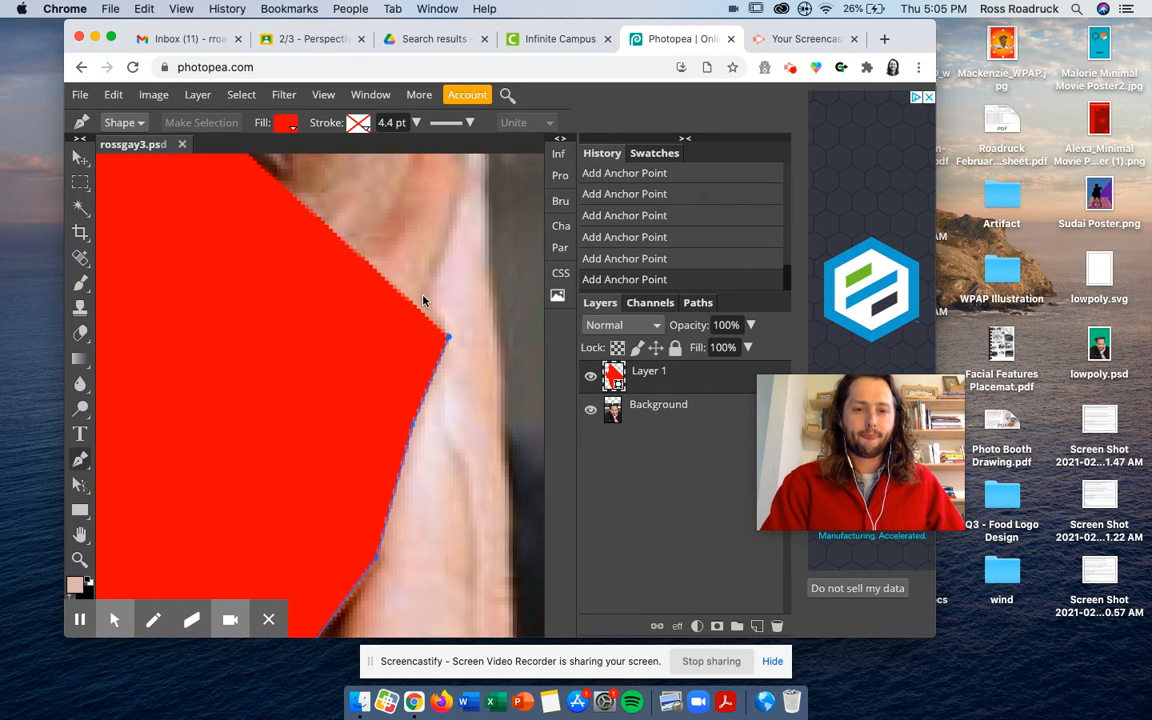
Trace the pen shape past the fingertip and up the outer edge of the ear sliver beside the temple.
left_click(426, 293)
left_click(445, 228)
scroll(440, 240, "up", 5)
scroll(440, 240, "right", 1)
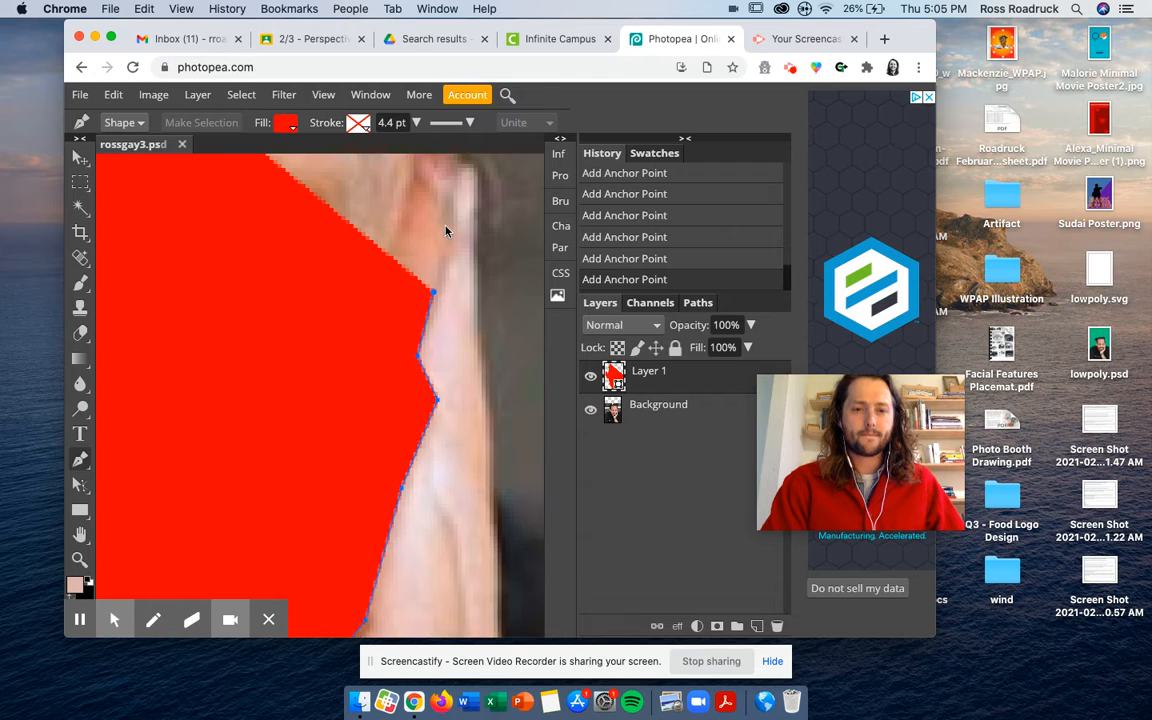
left_click(424, 325)
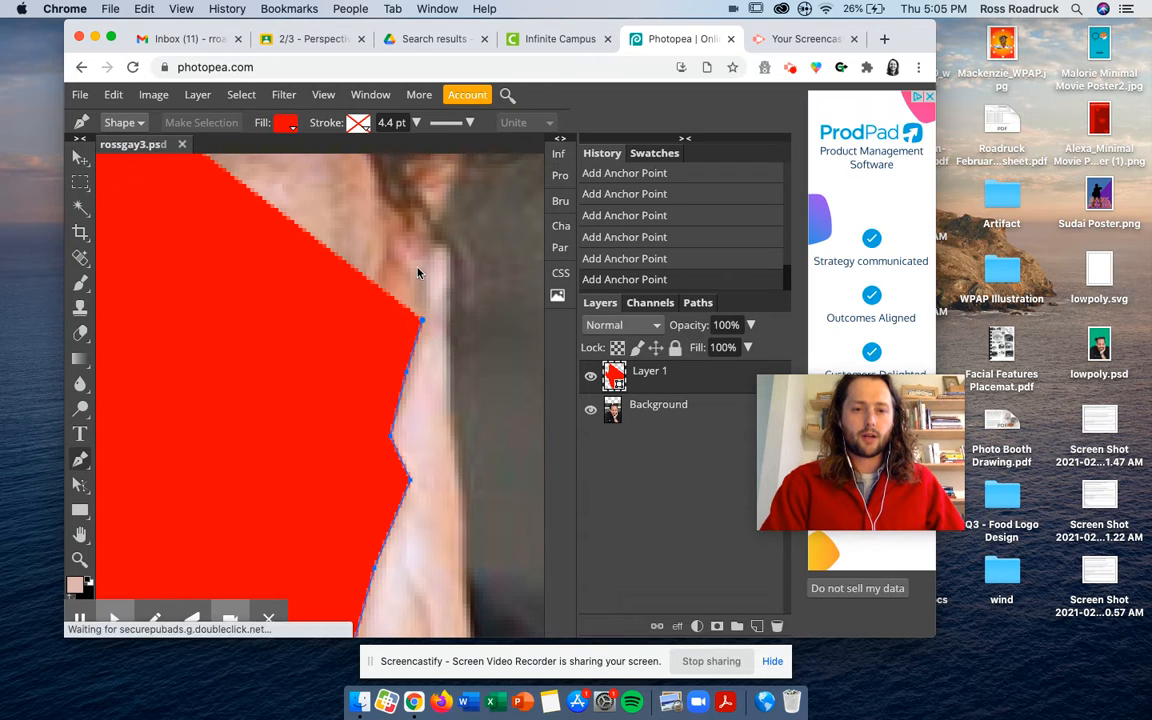
left_click(430, 236)
scroll(430, 236, "up", 5)
scroll(430, 236, "right", 3)
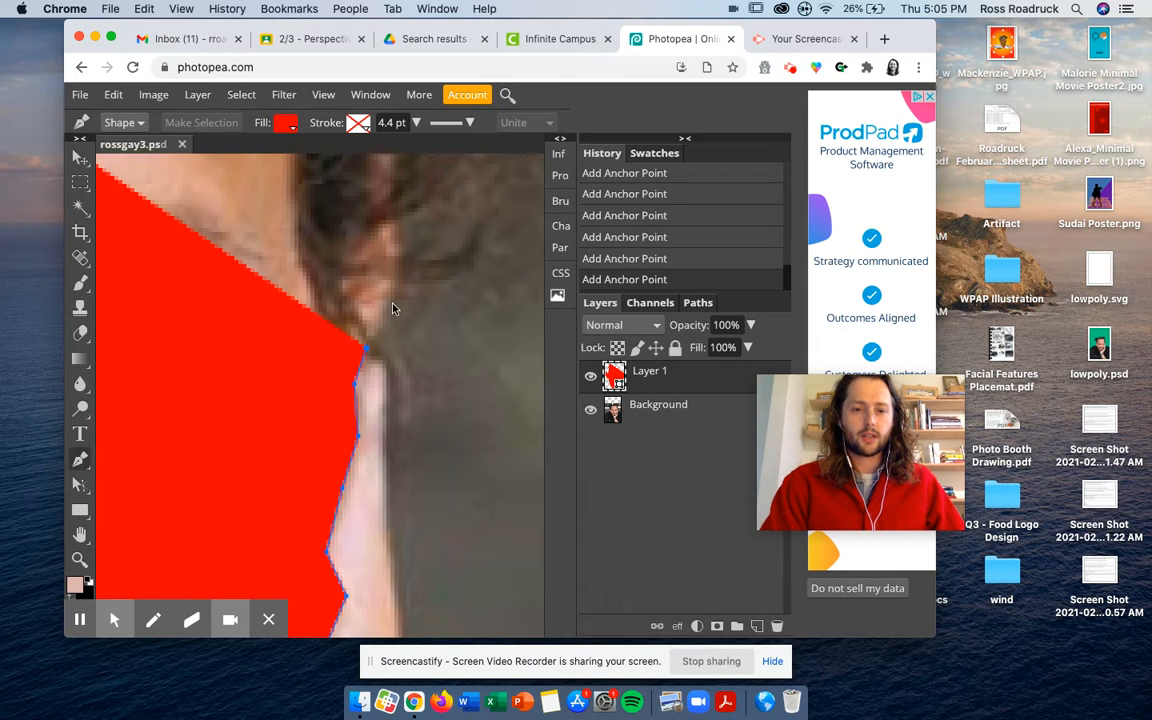
left_click(392, 281)
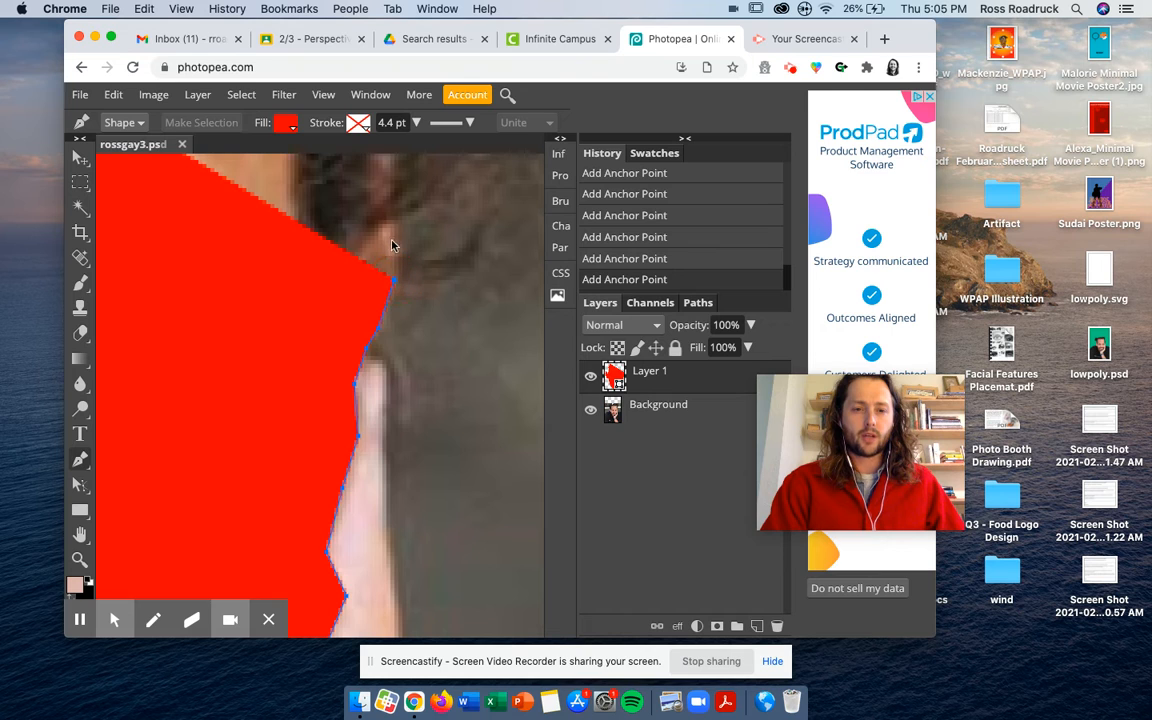
left_click(382, 182)
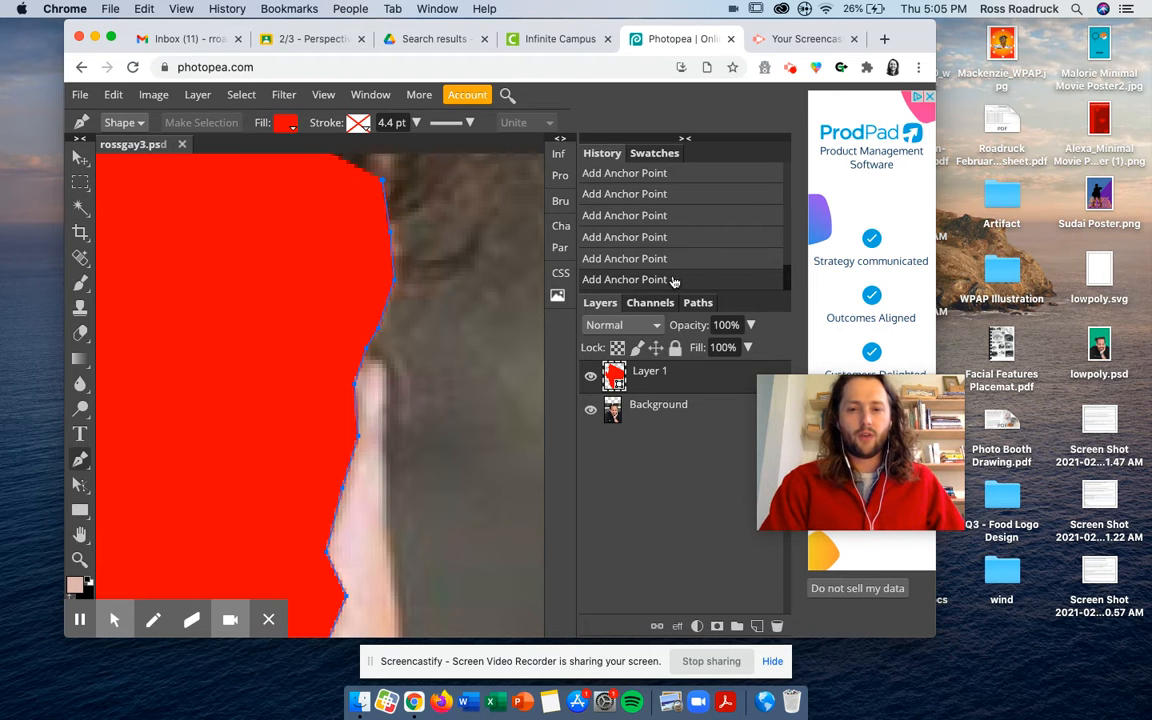
Lower Layer 1's opacity to 39% and trace down the ear's inner edge and back up the sideburn to the temple.
left_click(750, 324)
left_click_drag(745, 348, 705, 348)
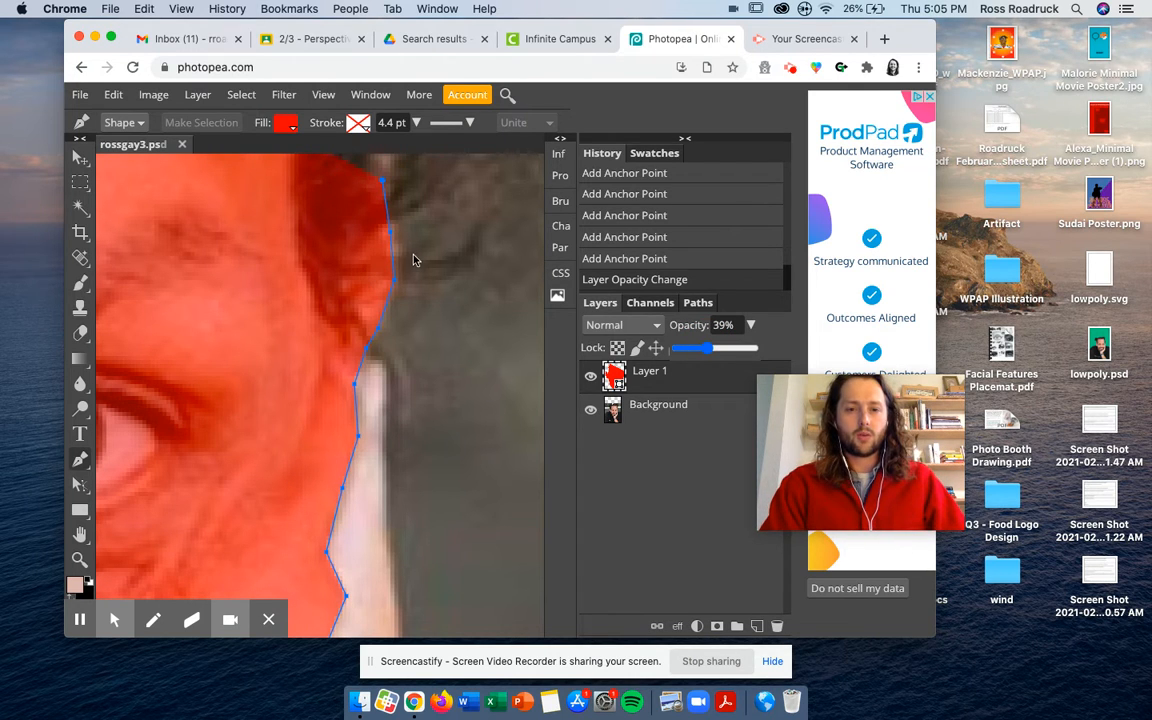
left_click(350, 263)
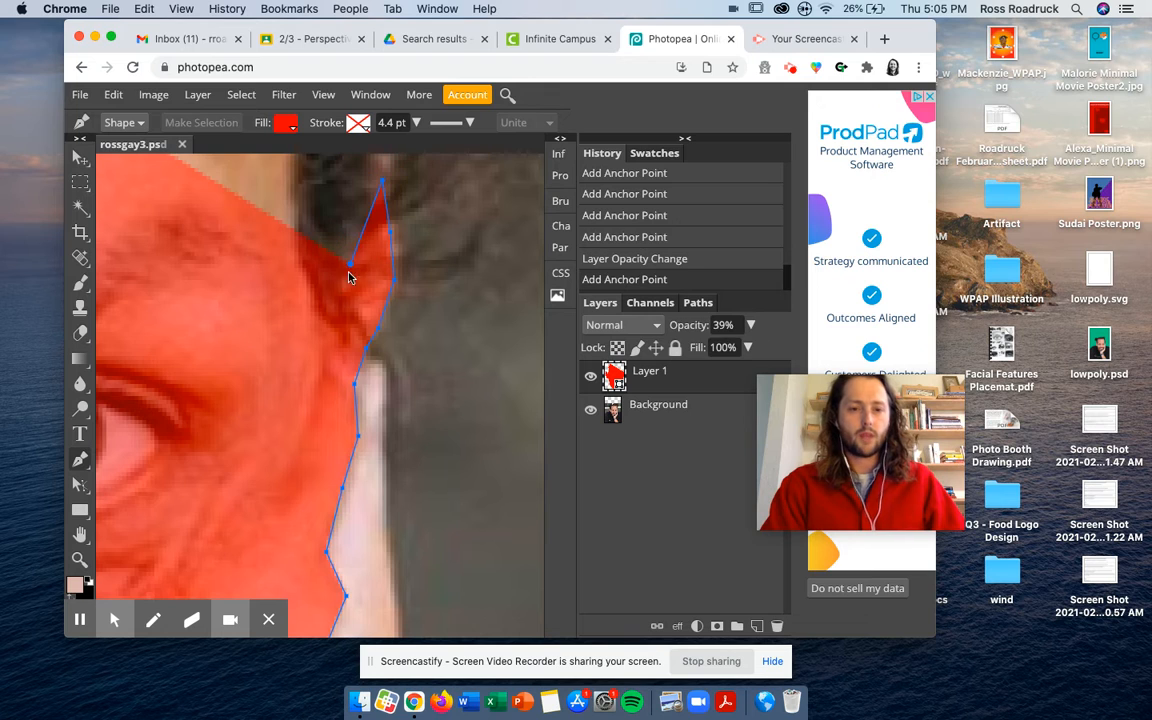
left_click(341, 328)
left_click(341, 347)
left_click(323, 311)
left_click(303, 266)
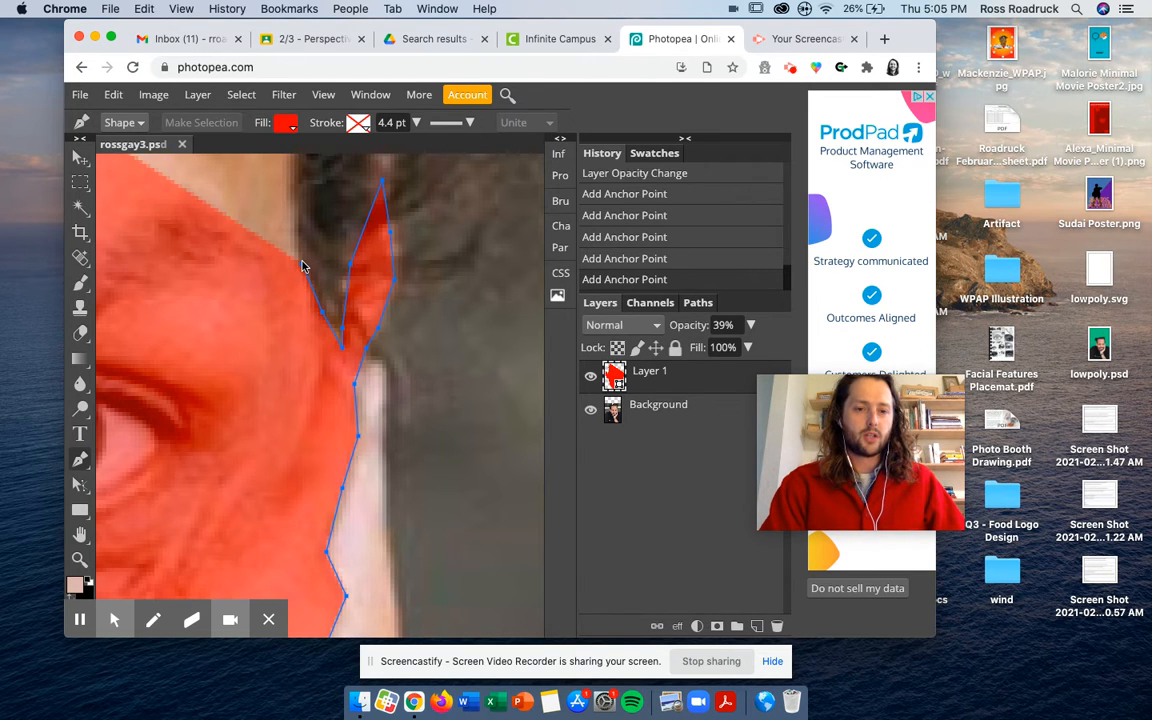
Continue the pen shape up the side hairline from the temple along the forehead's edge.
scroll(290, 262, "up", 3)
left_click(248, 255)
scroll(262, 272, "up", 3)
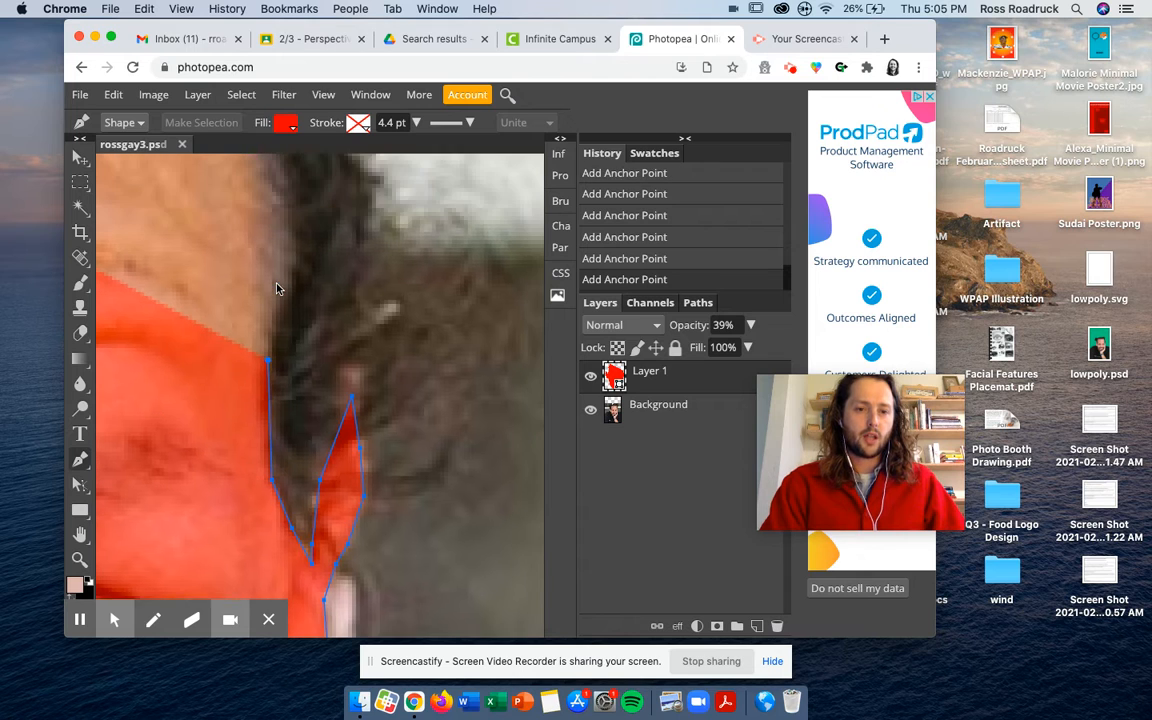
scroll(272, 281, "up", 2)
left_click(284, 281)
scroll(286, 279, "up", 4)
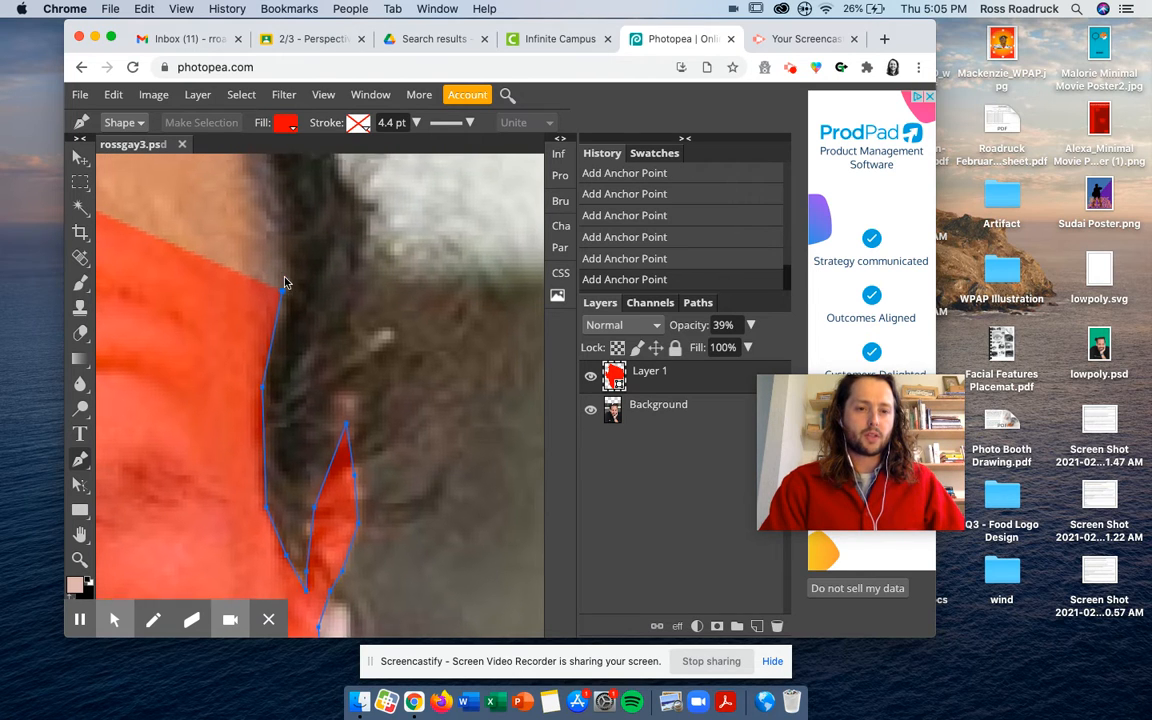
left_click(244, 238)
scroll(247, 239, "up", 4)
left_click(250, 234)
left_click(229, 194)
scroll(245, 196, "up", 4)
scroll(245, 196, "left", 5)
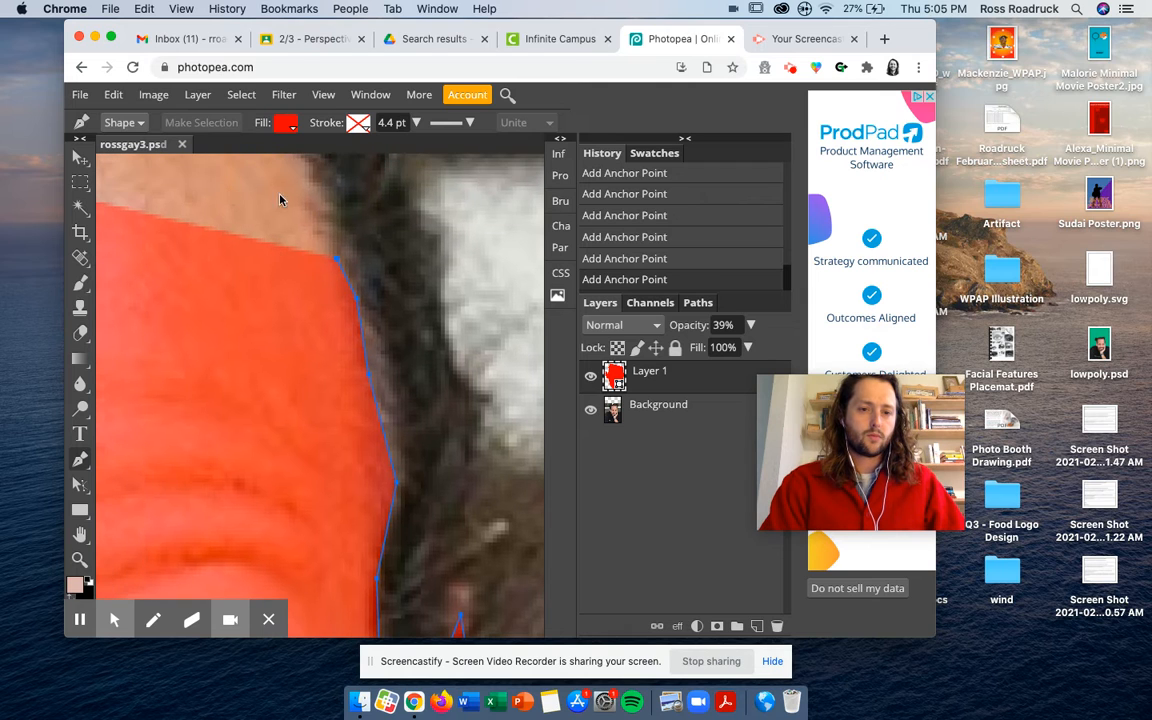
Trace the pen shape around the upper corner of the forehead hairline, including the peak and the dip beside it.
scroll(320, 189, "up", 10)
scroll(318, 189, "left", 2)
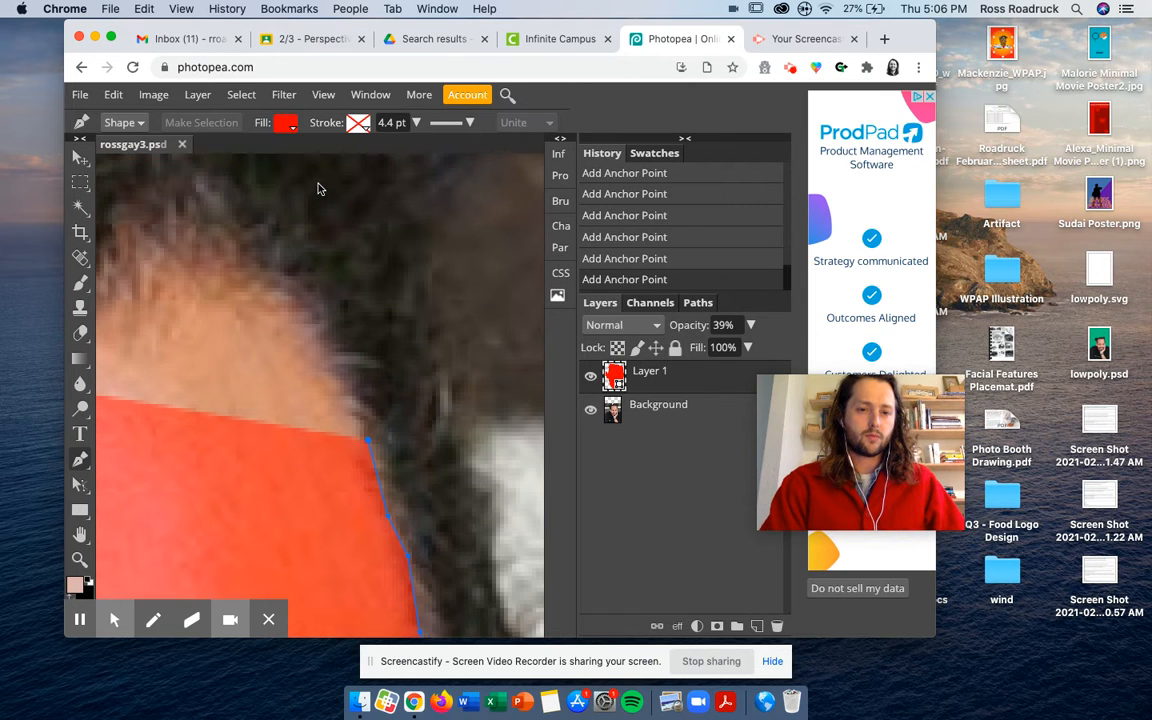
left_click(312, 320)
scroll(300, 312, "left", 2)
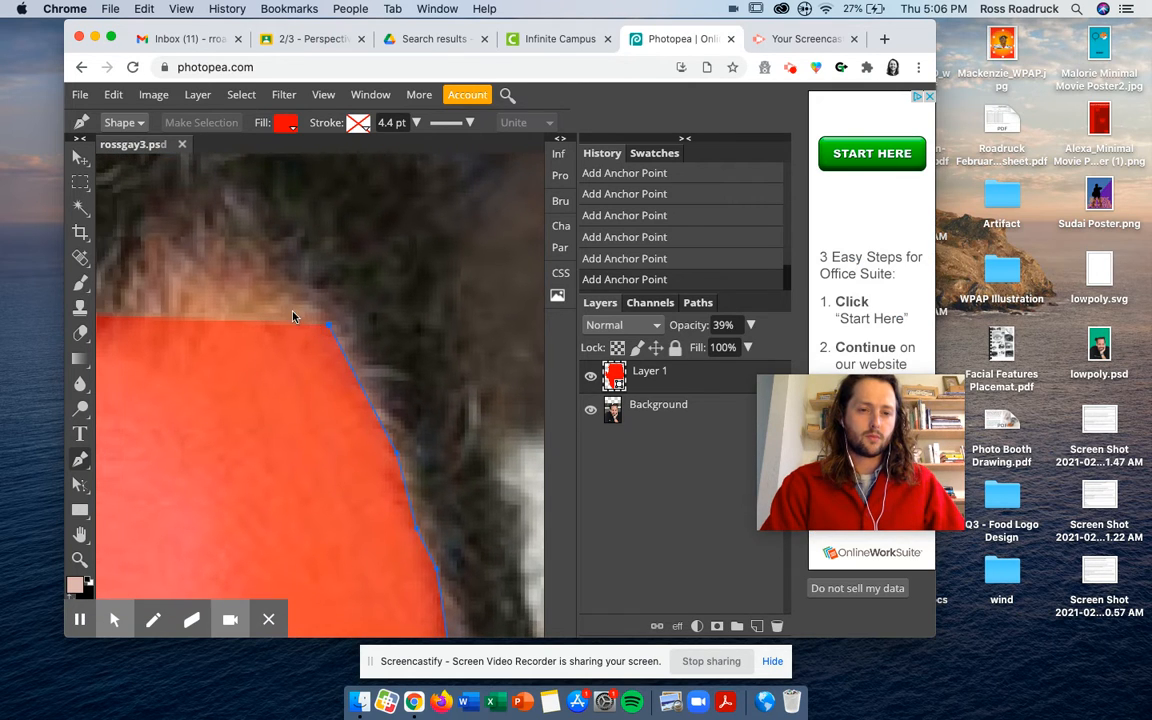
left_click(246, 267)
left_click(172, 330)
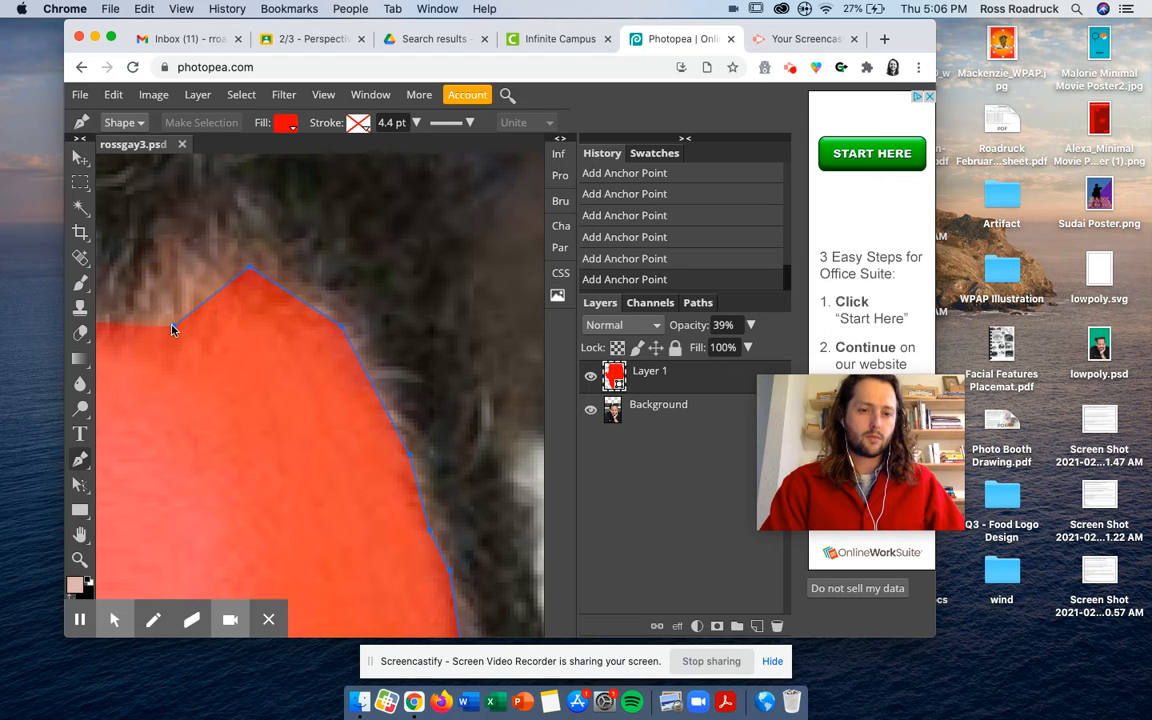
Trace the pen shape across the top of the forehead hairline to the starting corner and close the path.
scroll(172, 330, "left", 15)
scroll(172, 330, "down", 3)
left_click(301, 266)
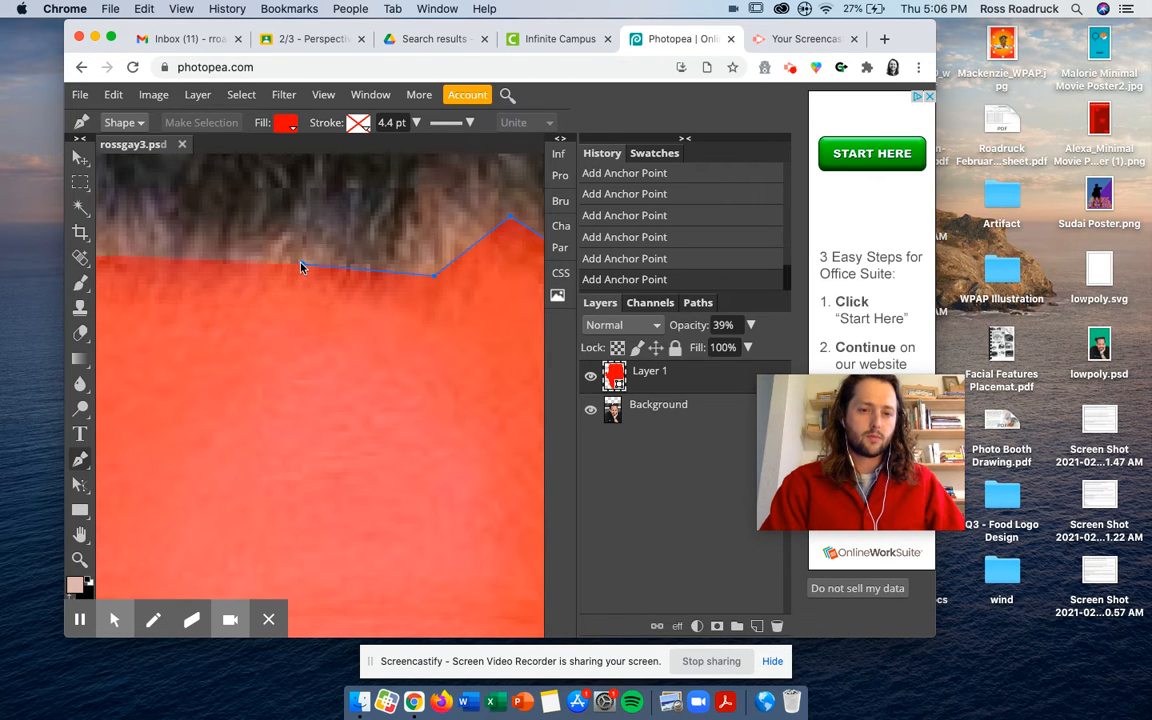
left_click(174, 272)
scroll(174, 274, "left", 4)
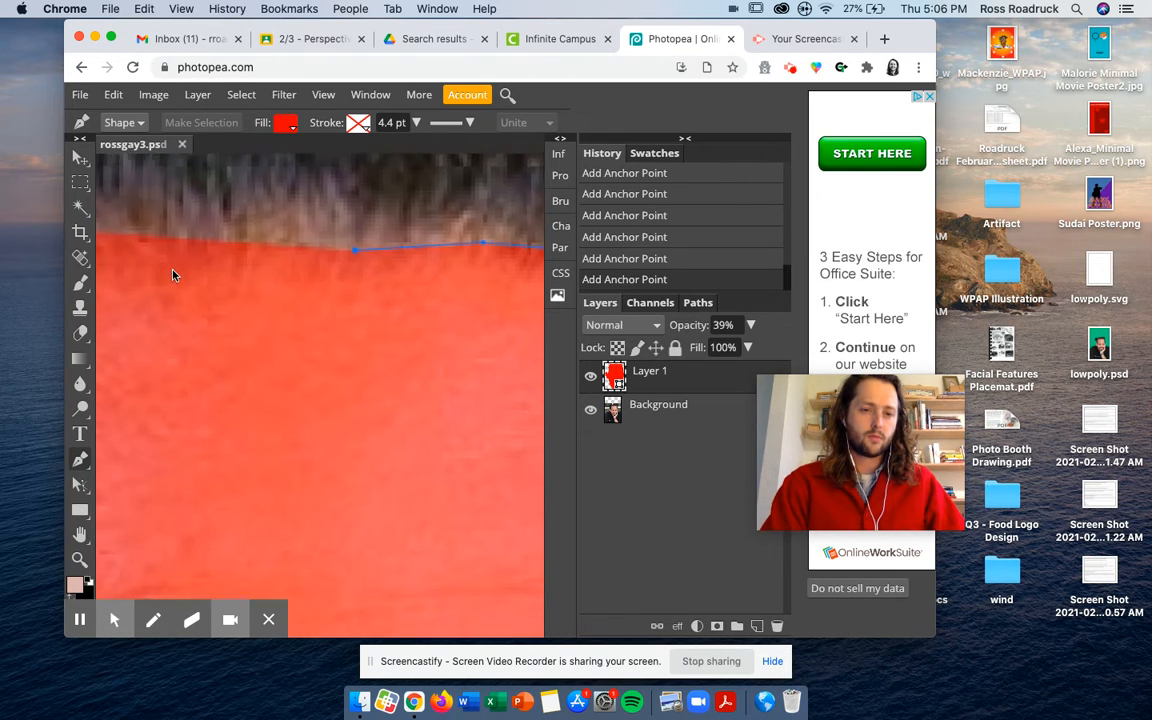
scroll(240, 257, "down", 3)
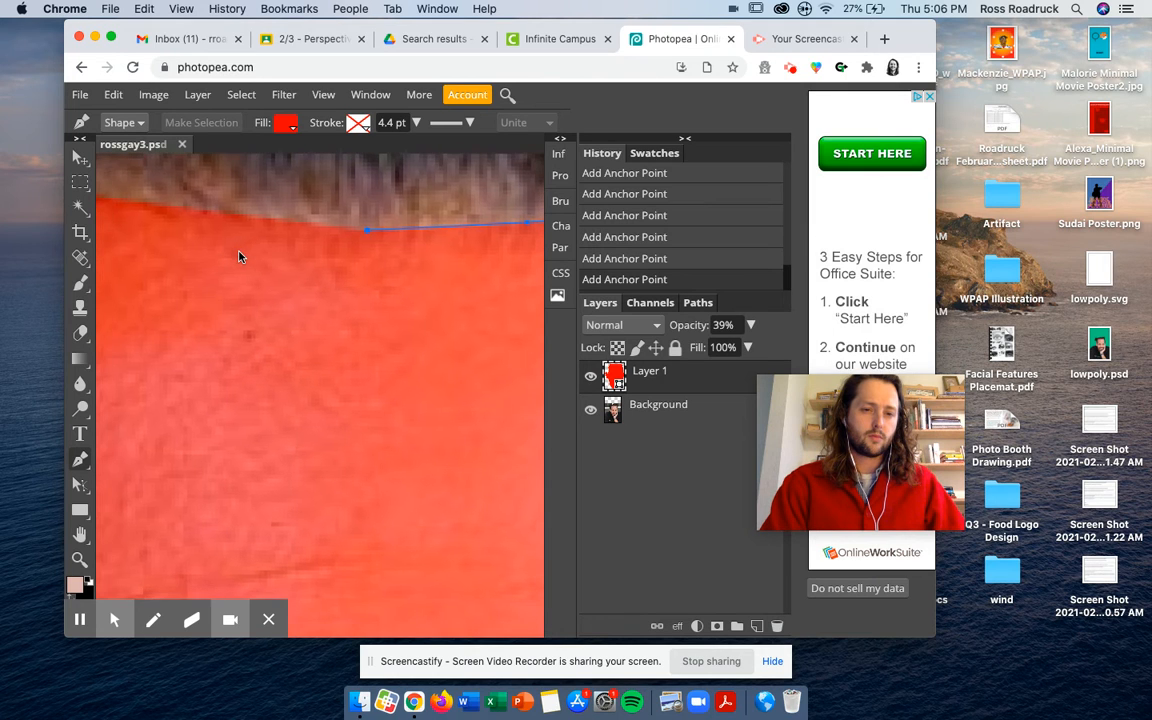
left_click(212, 208)
scroll(212, 208, "left", 4)
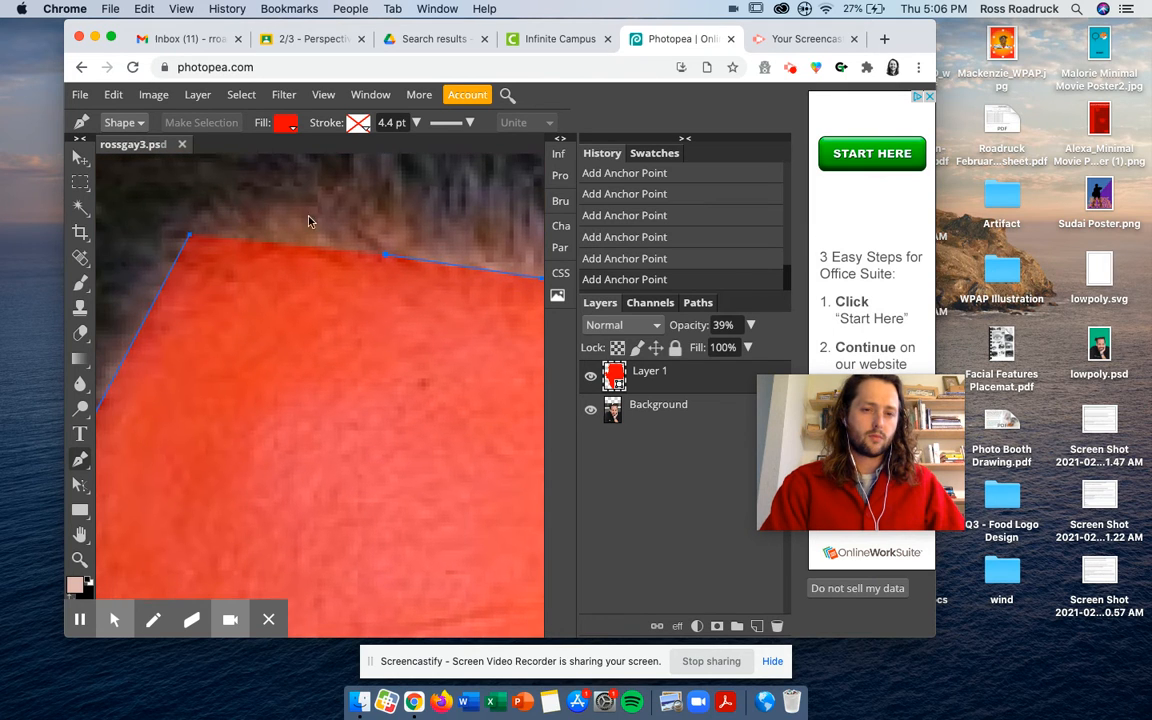
left_click(310, 215)
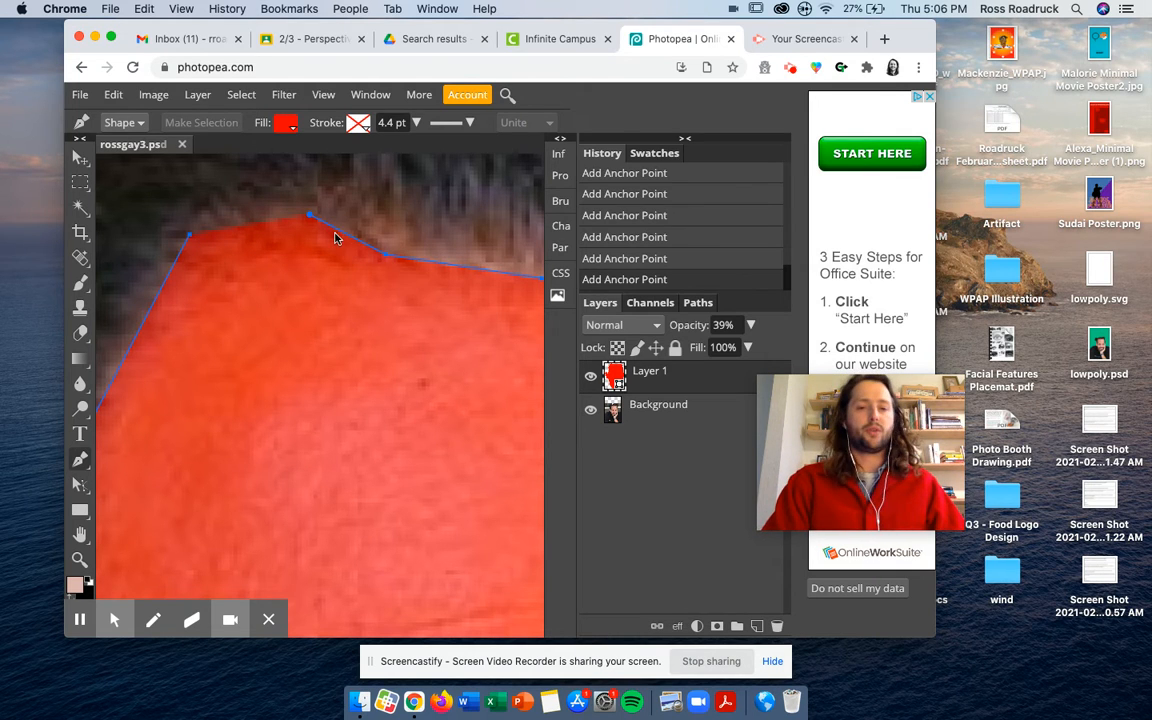
left_click(190, 237)
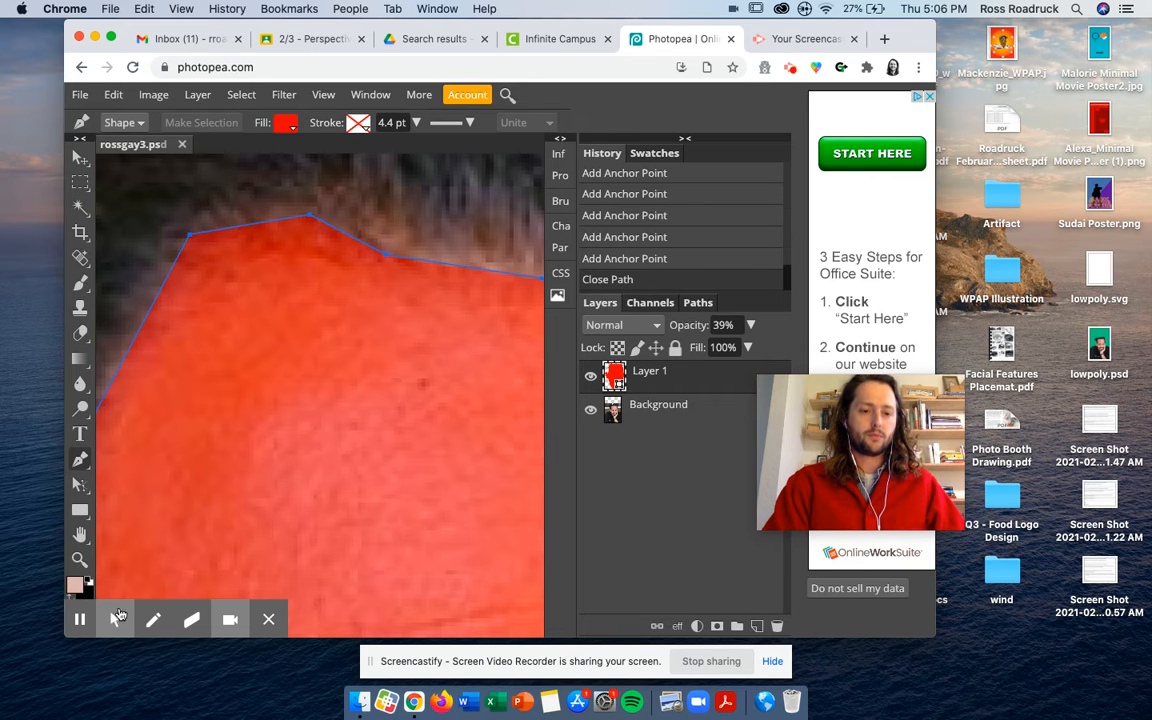
left_click(80, 620)
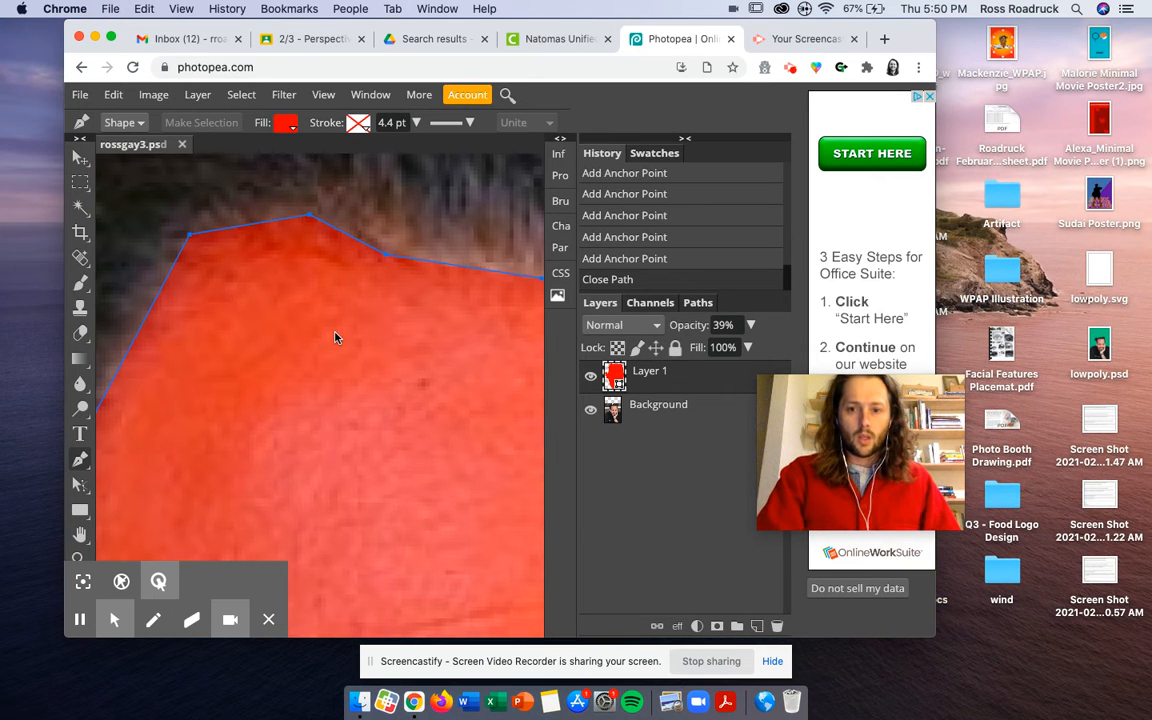
Start a solid color fill layer for the face shape and sample trial colors from the photo's background.
scroll(335, 338, "down", 6)
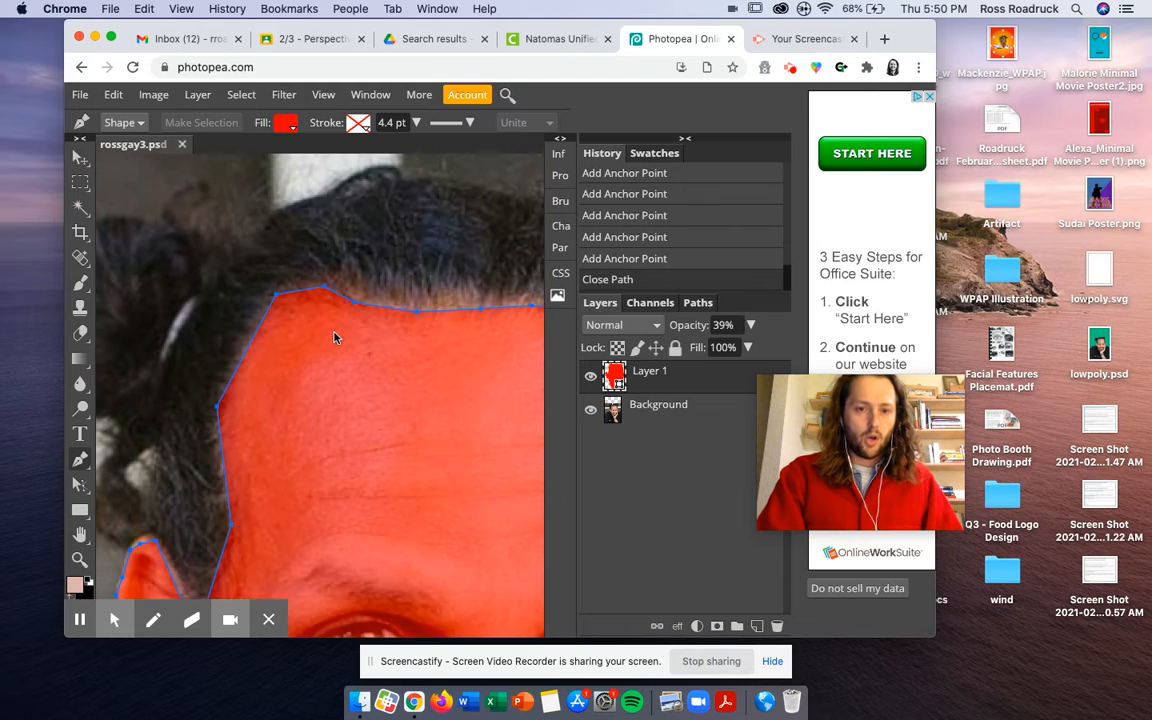
scroll(335, 338, "down", 5)
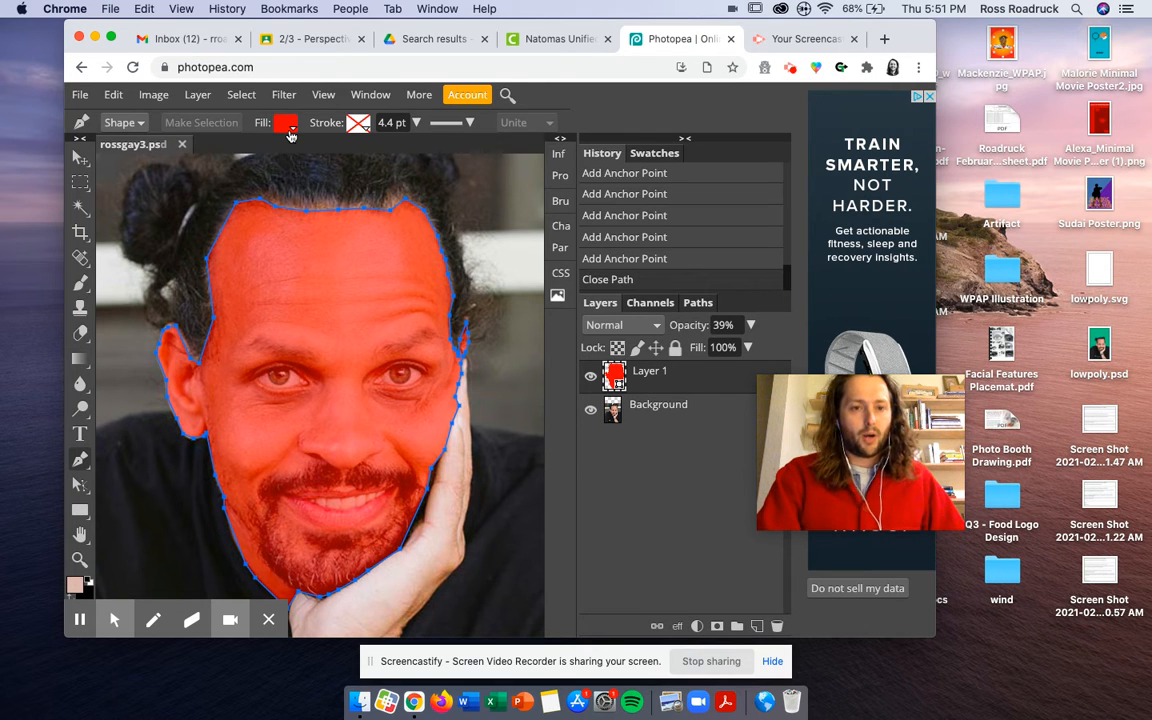
left_click(197, 95)
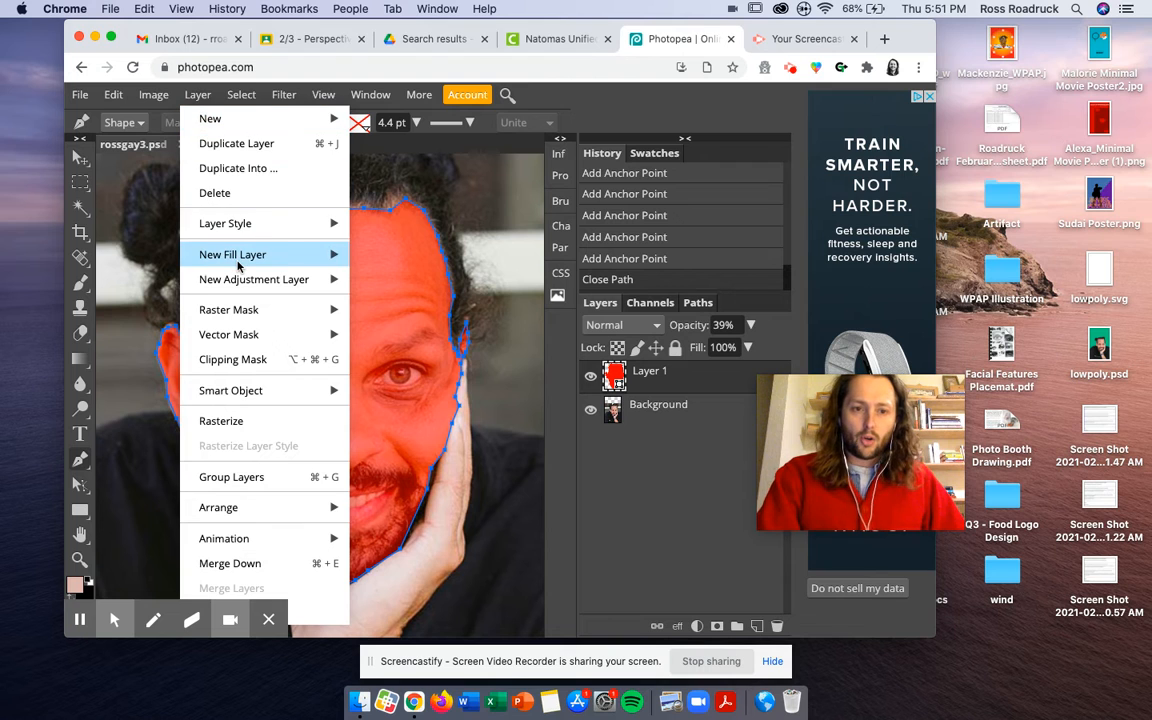
mouse_move(285, 254)
left_click(395, 254)
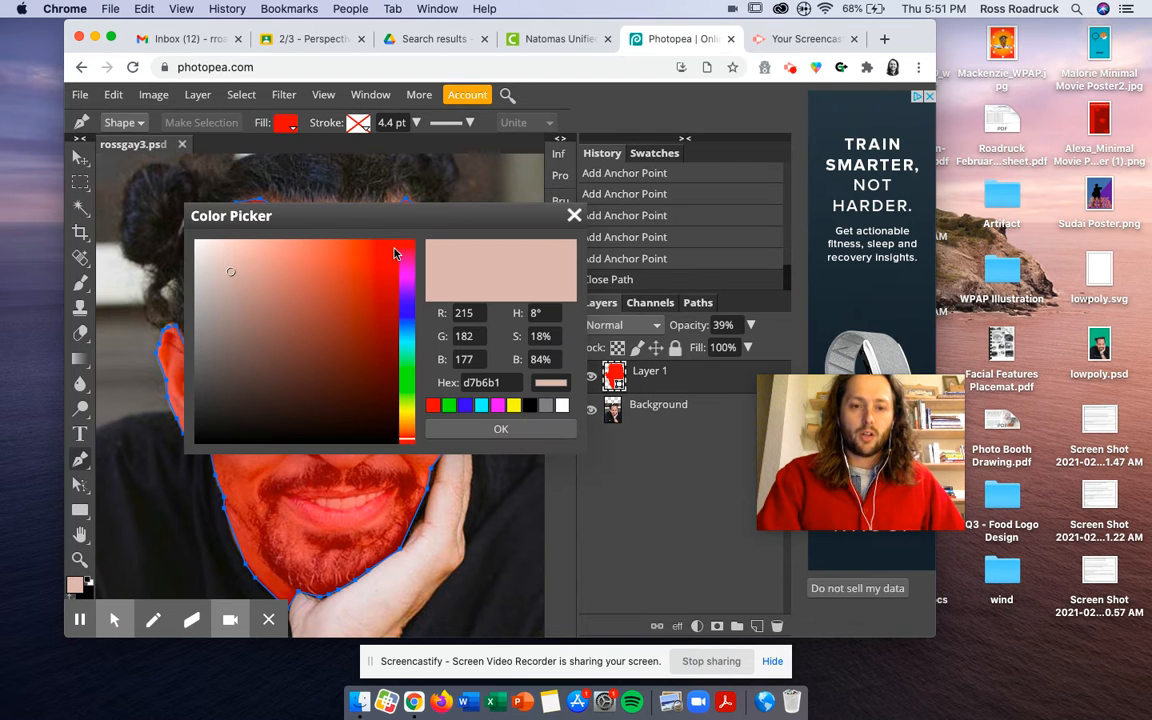
left_click_drag(367, 216, 643, 149)
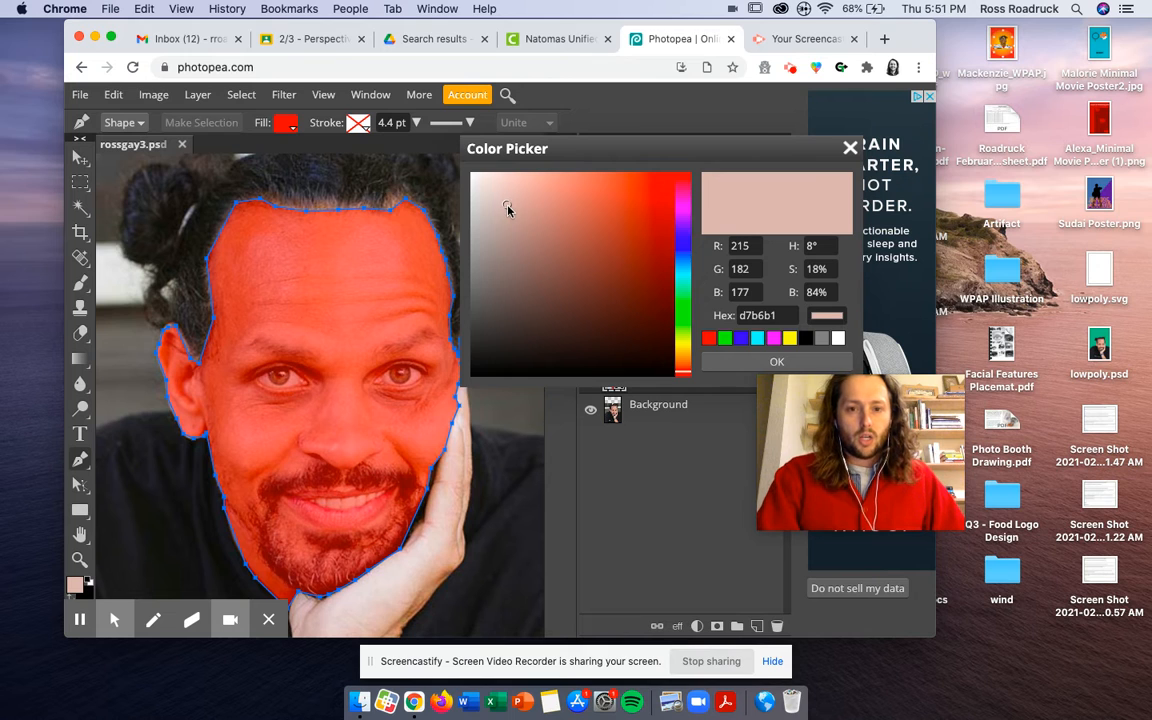
mouse_move(507, 208)
left_mouse_down()
mouse_move(520, 255)
mouse_move(602, 197)
mouse_move(544, 252)
left_mouse_up()
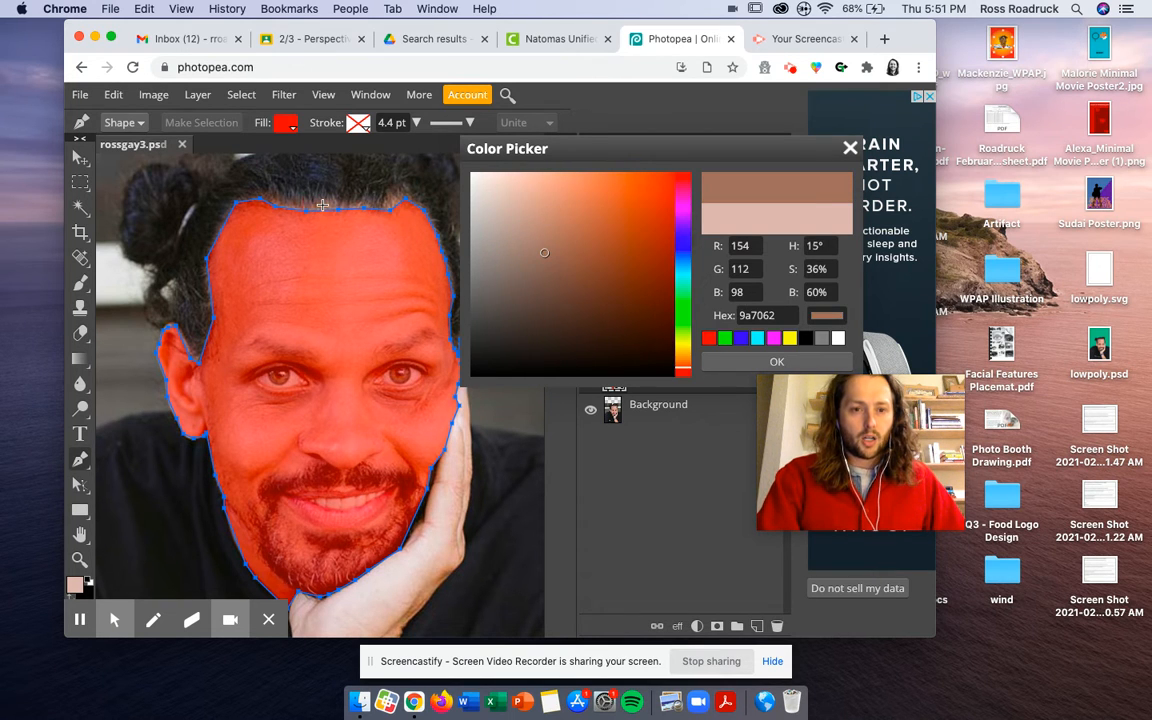
left_click(122, 265)
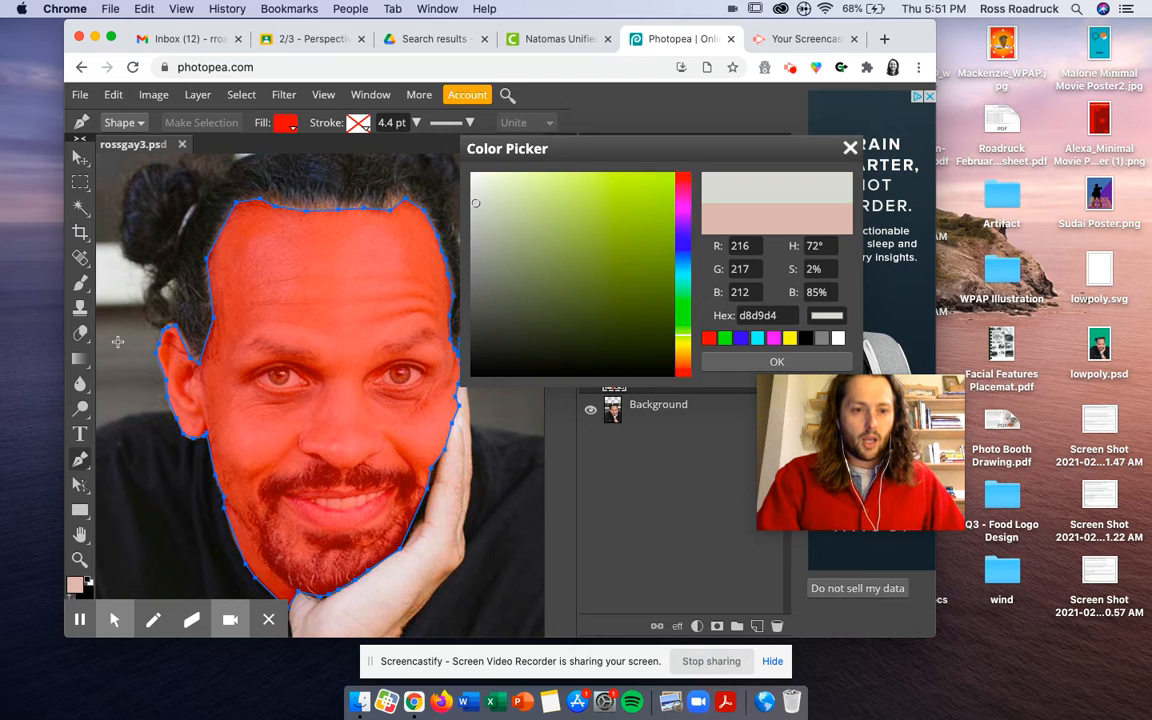
left_click(118, 342)
left_click(119, 347)
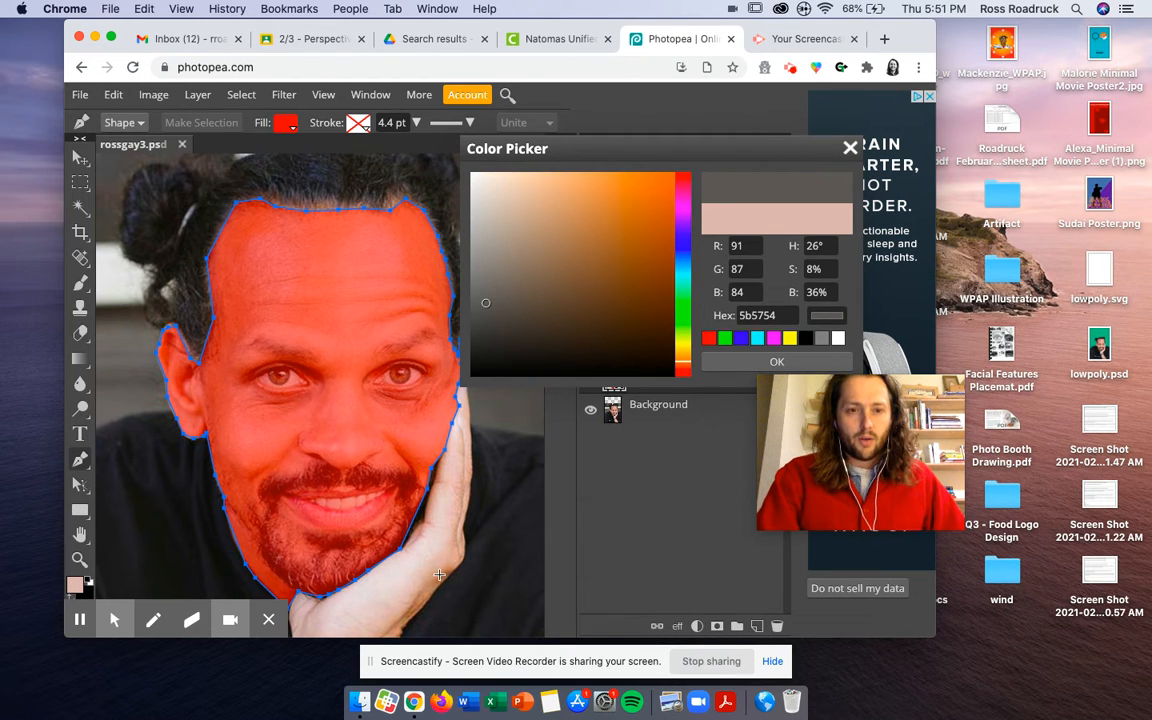
Sample skin tones along the hairline and hand, and create the color fill layer with a66445.
left_click(271, 199)
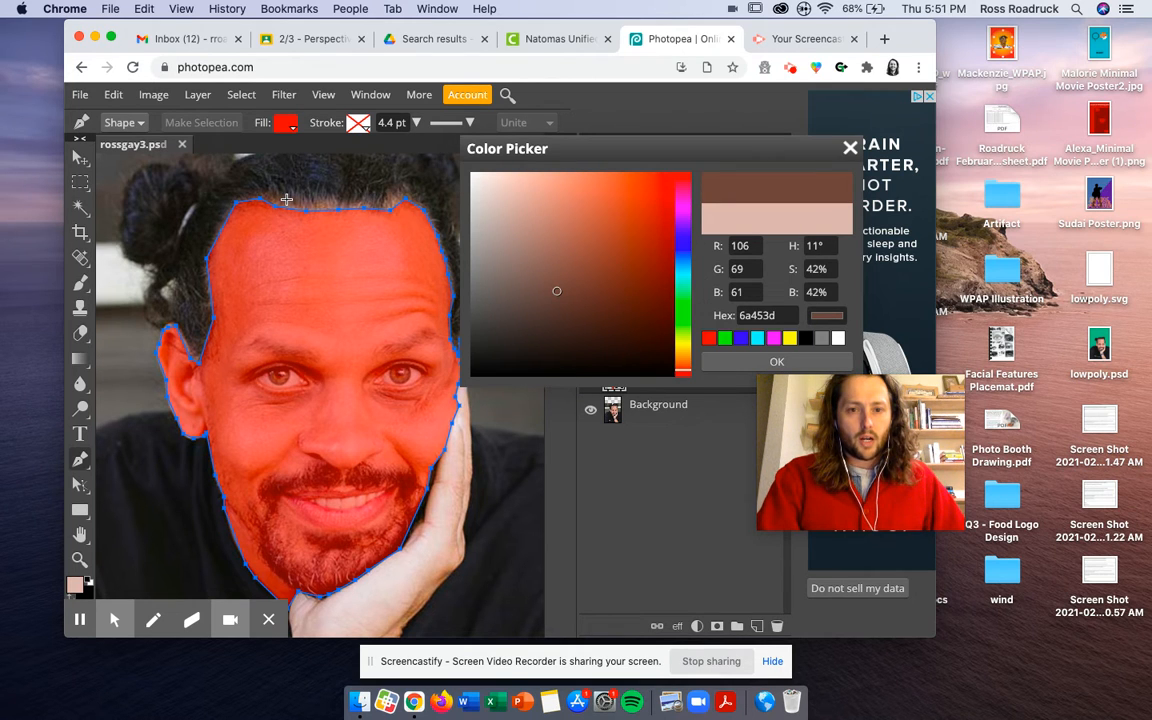
left_click(286, 199)
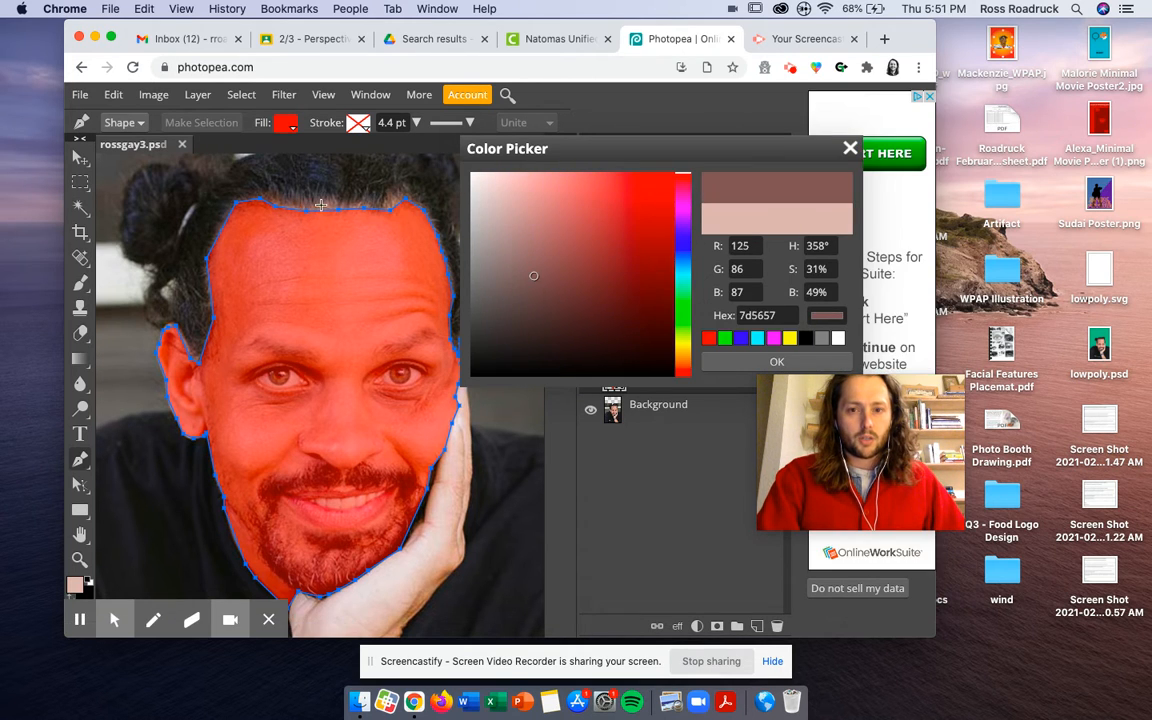
left_click(326, 205)
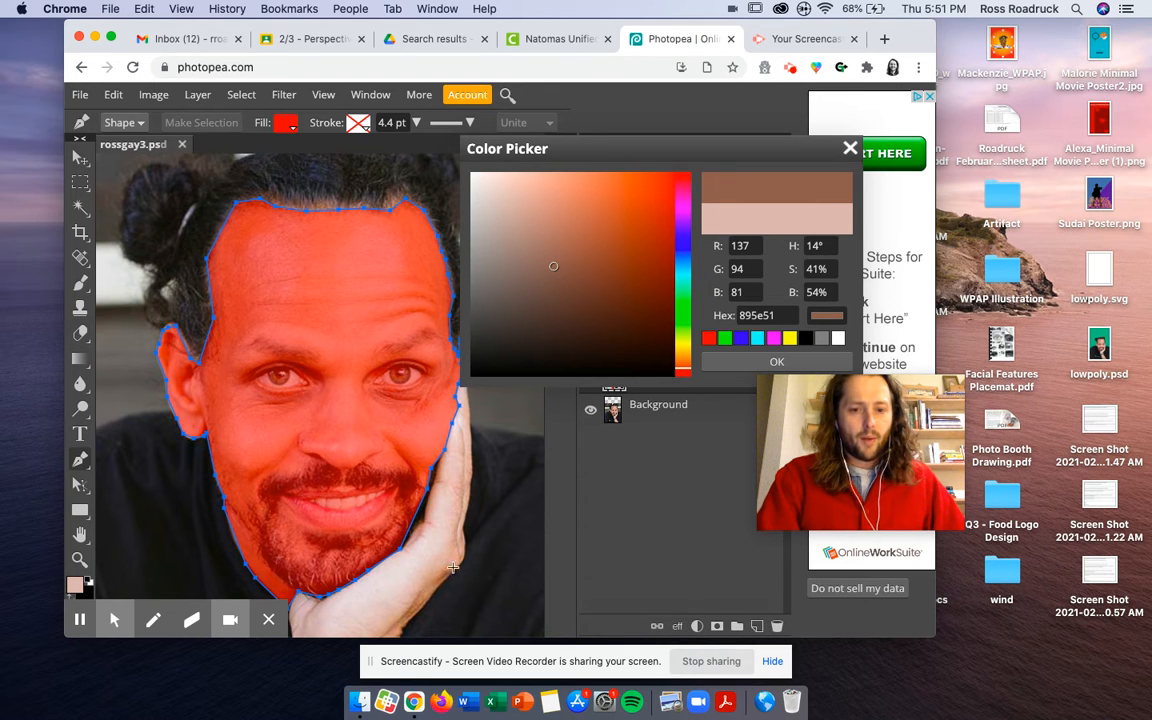
scroll(420, 550, "down", 2)
scroll(439, 573, "down", 1)
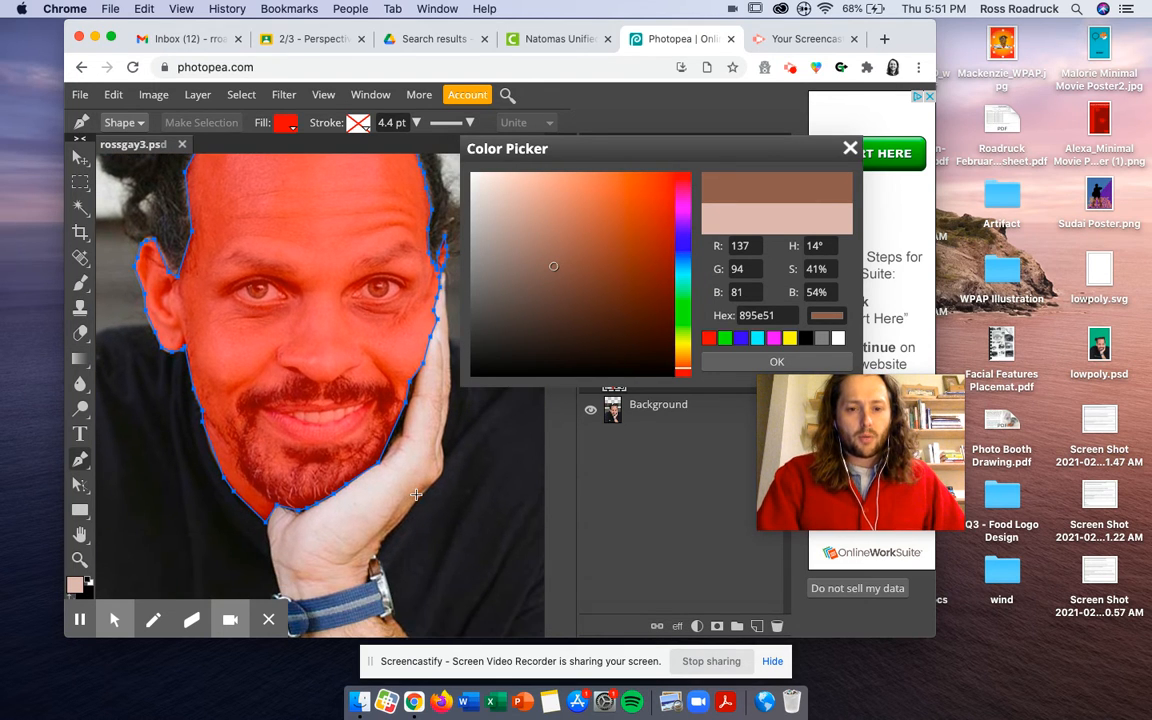
left_click(421, 487)
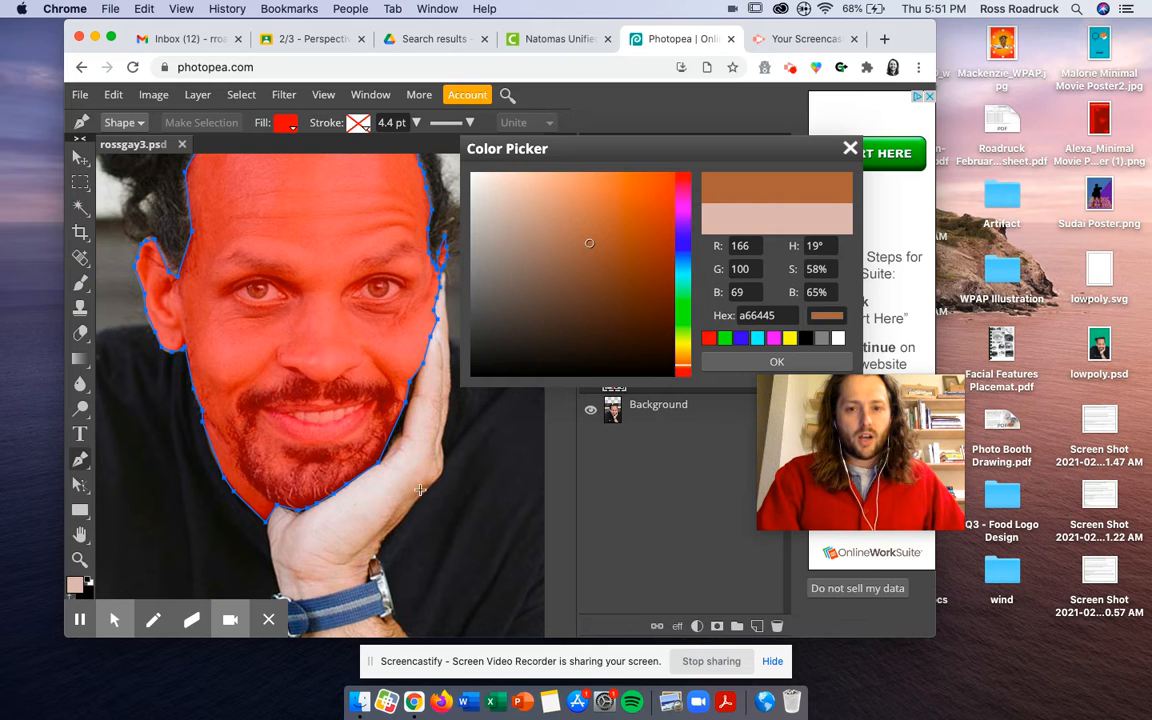
left_click(772, 361)
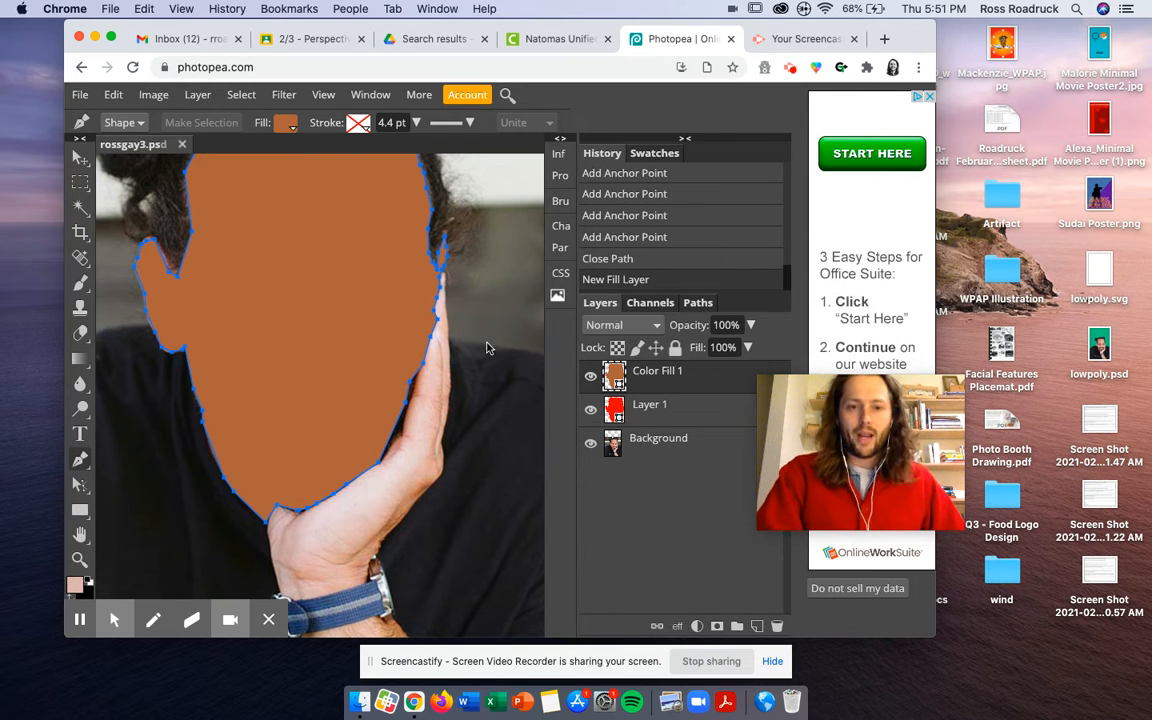
Look over the brown face fill and undo the new fill layer.
scroll(476, 343, "left", 2)
scroll(476, 343, "up", 1)
scroll(568, 347, "down", 1)
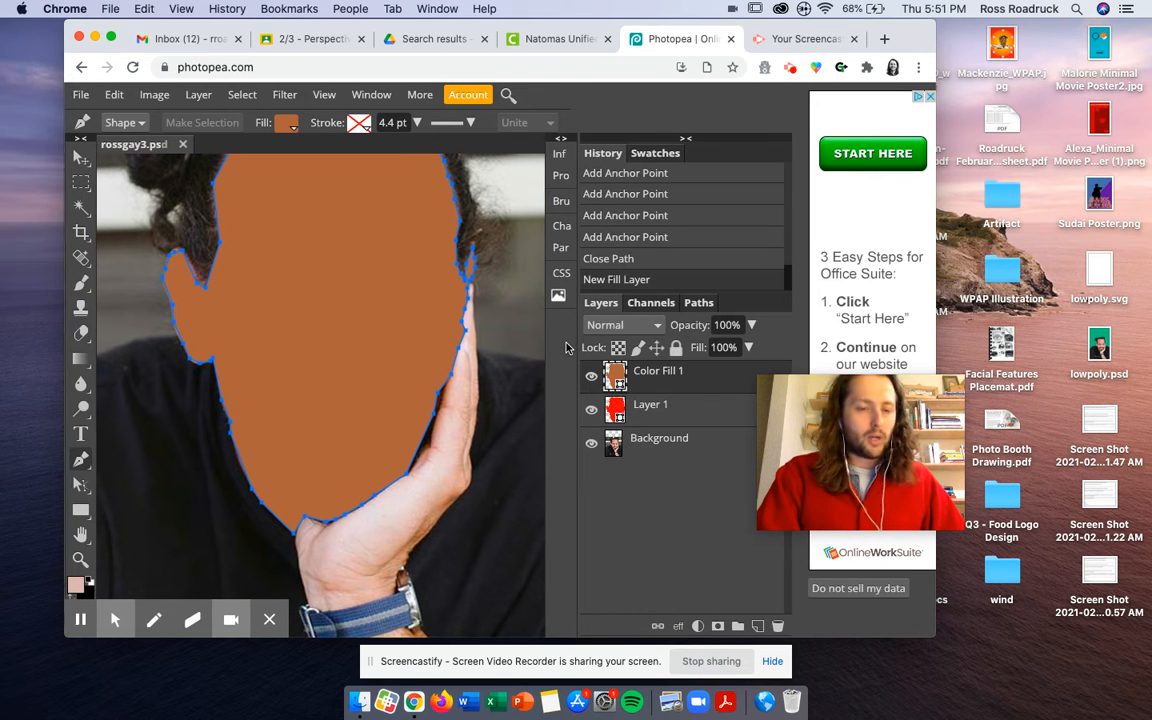
scroll(428, 257, "up", 1)
scroll(427, 258, "up", 2)
scroll(427, 258, "right", 1)
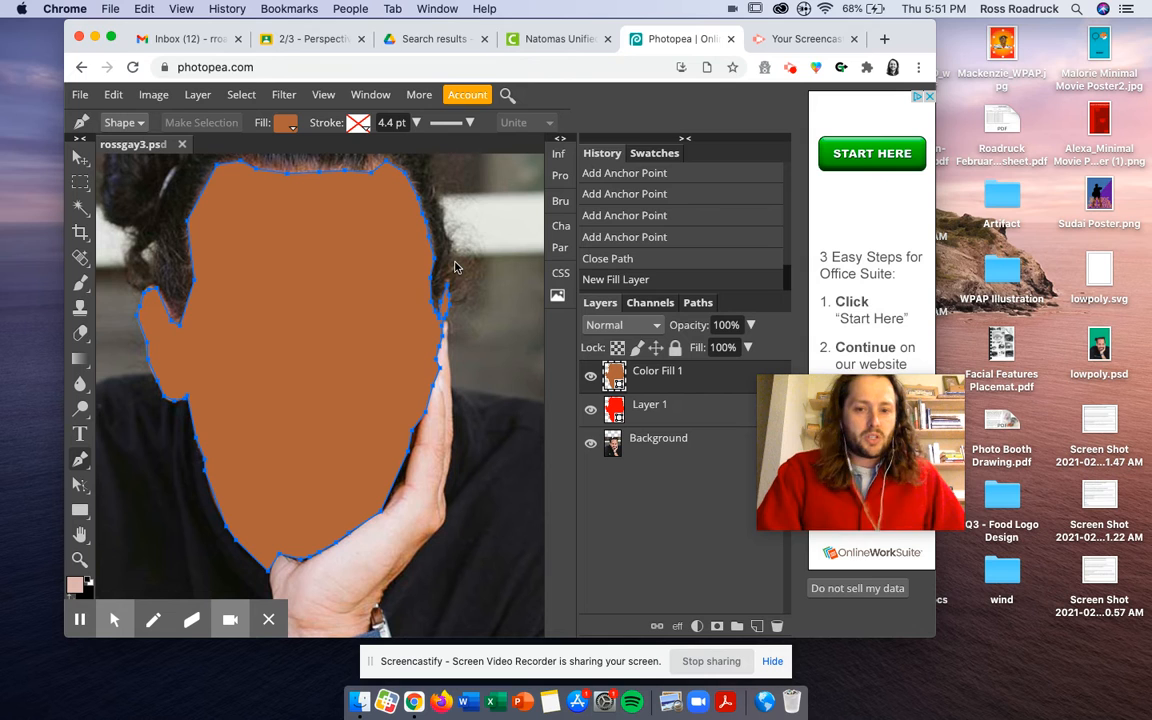
key("super+z")
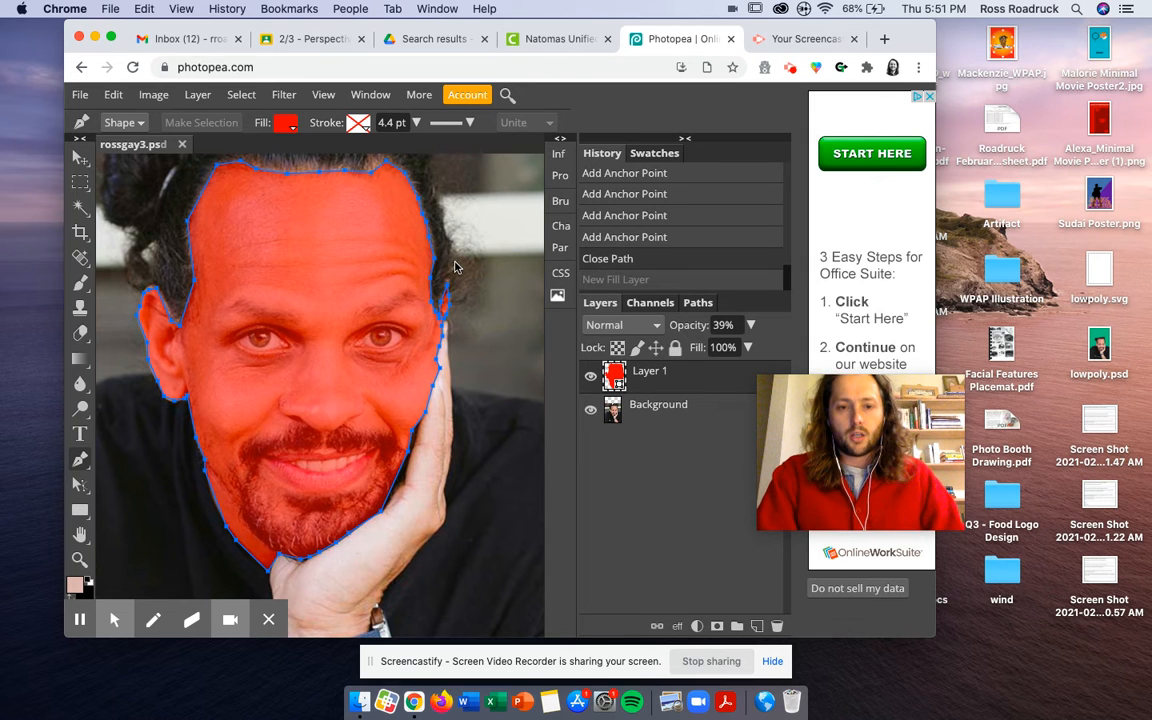
Add a solid color fill layer to the face shape in bright orange, eb9320.
left_click(195, 94)
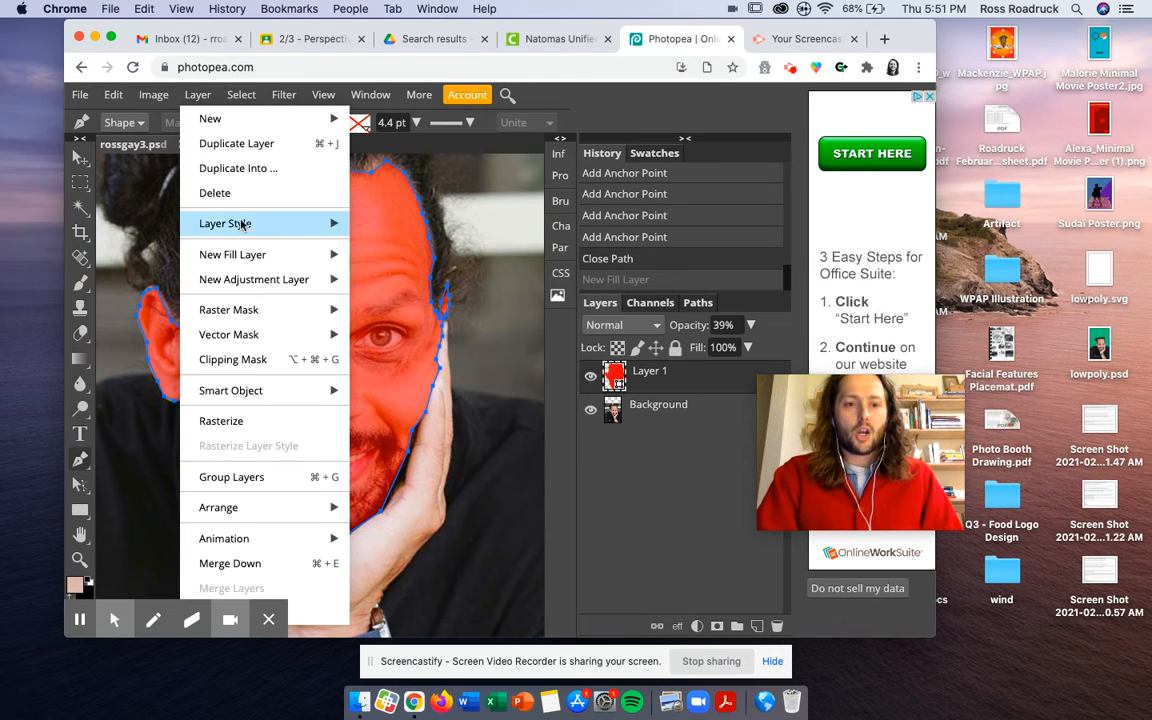
mouse_move(245, 256)
left_click(370, 253)
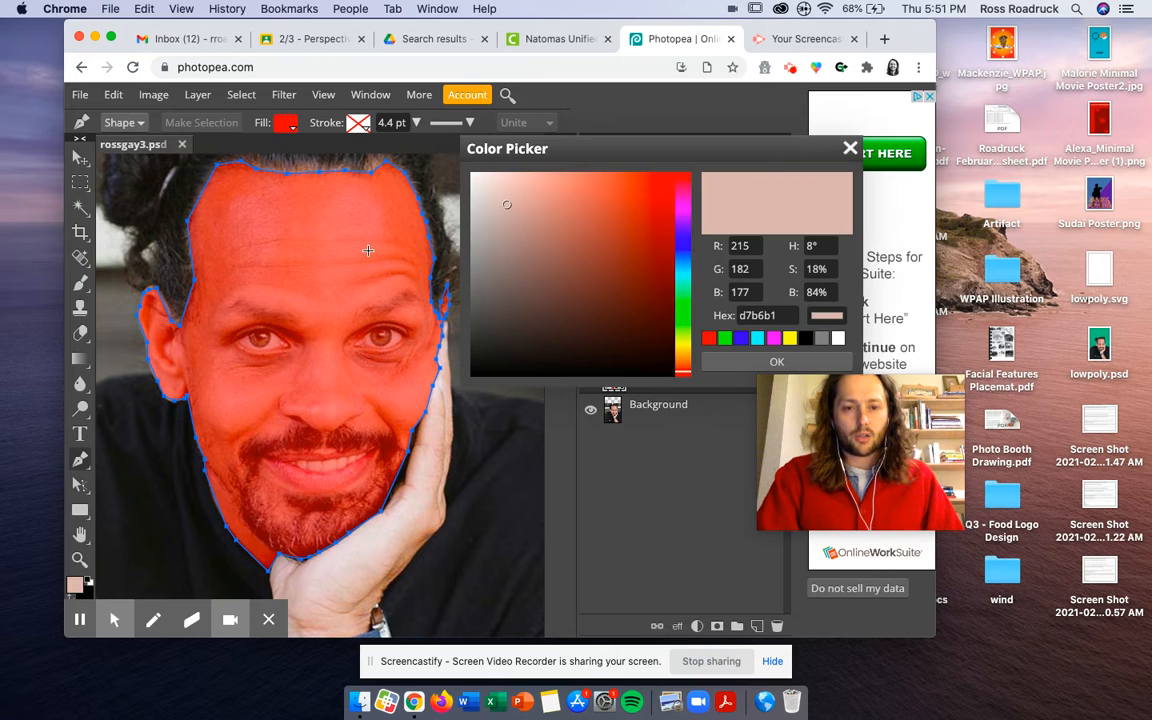
left_click(681, 348)
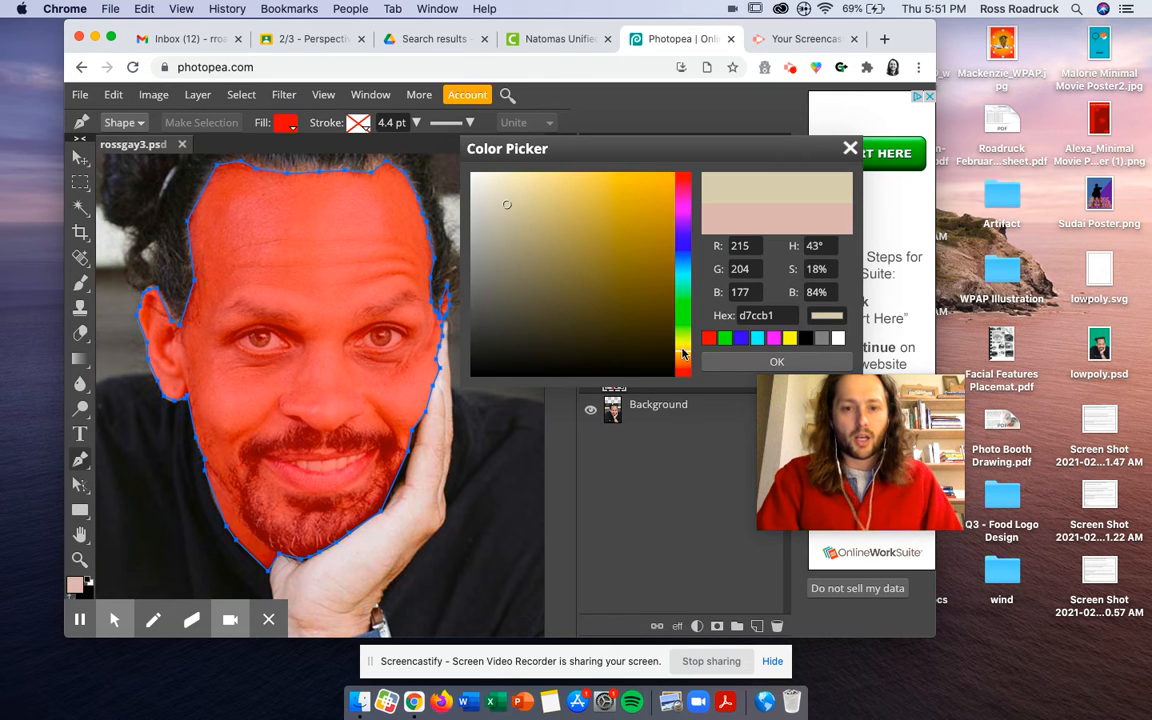
left_click(679, 357)
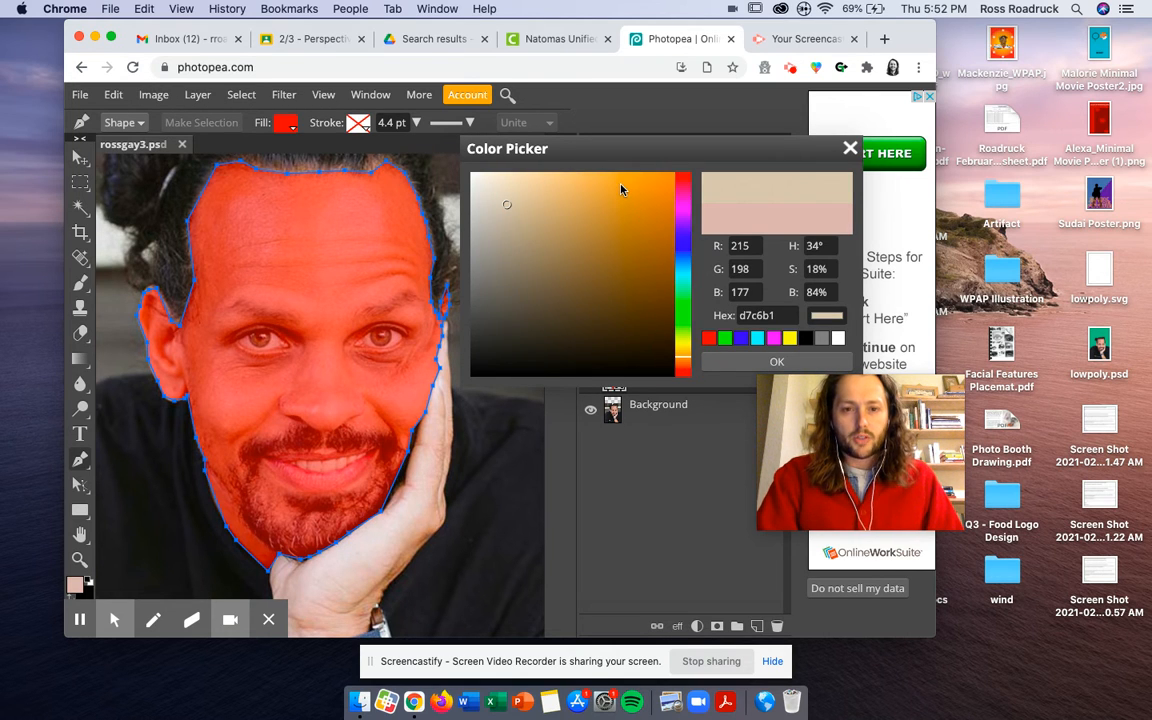
left_click(620, 184)
mouse_move(637, 181)
left_mouse_down()
mouse_move(645, 207)
mouse_move(648, 190)
left_mouse_up()
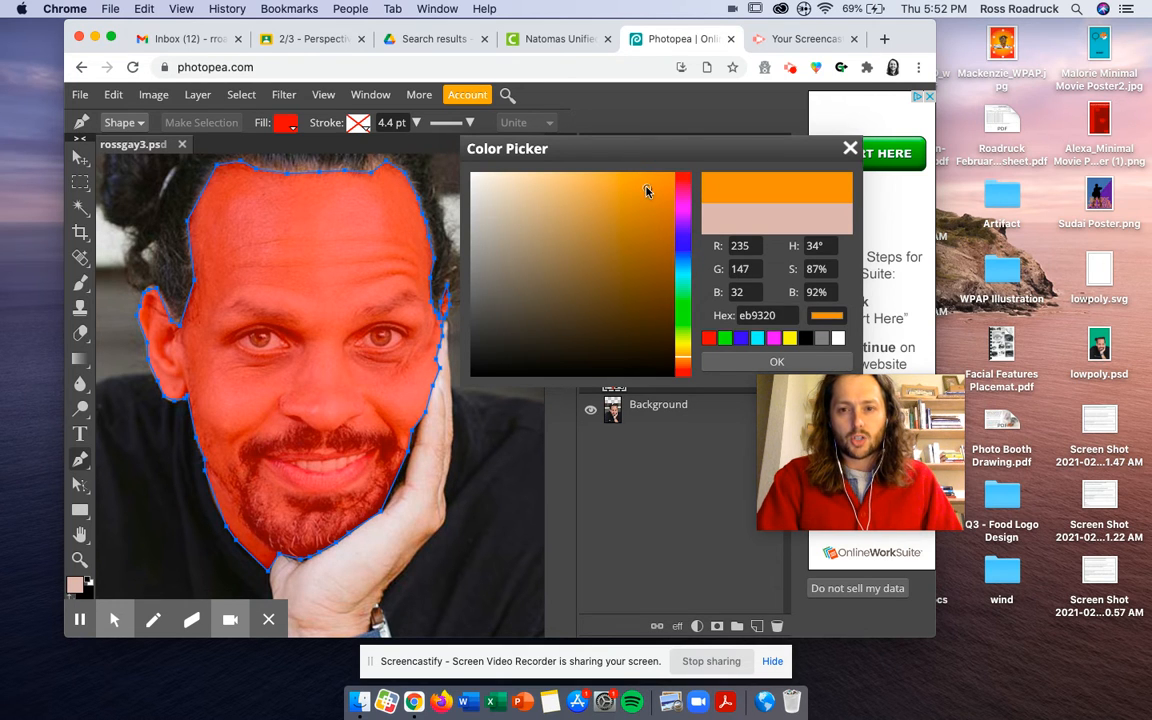
left_click(780, 361)
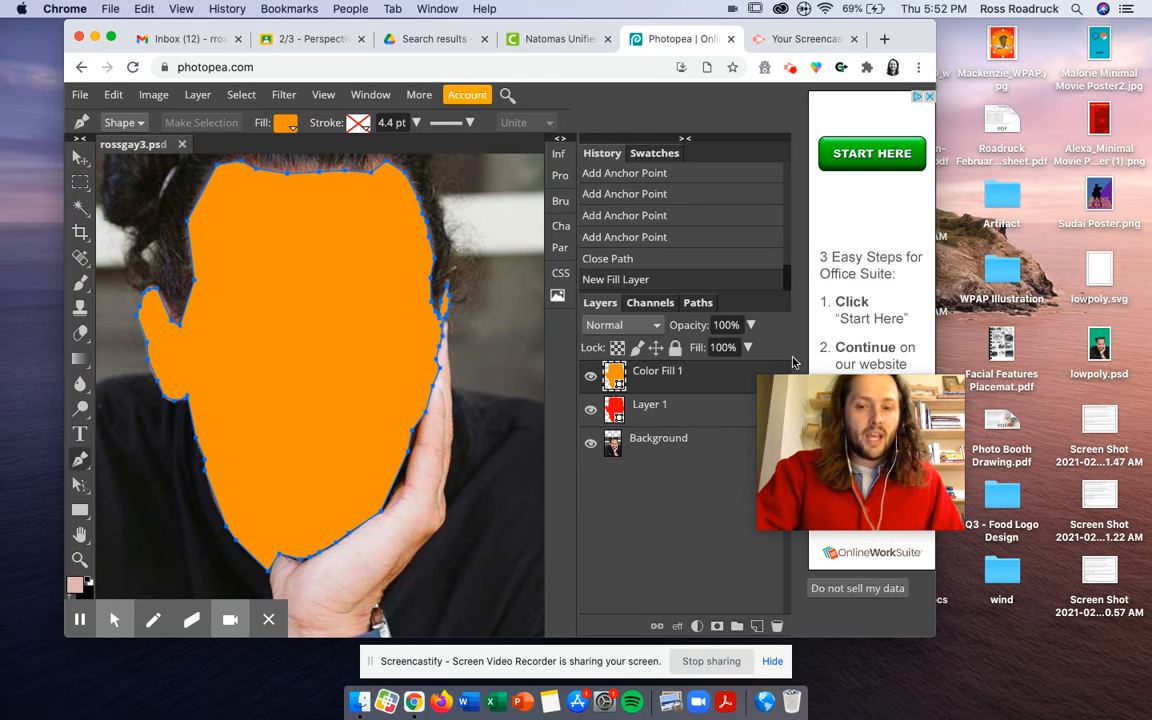
Delete the red face path from Layer 1 and reselect the Color Fill 1 layer.
left_click(669, 410)
key("BackSpace")
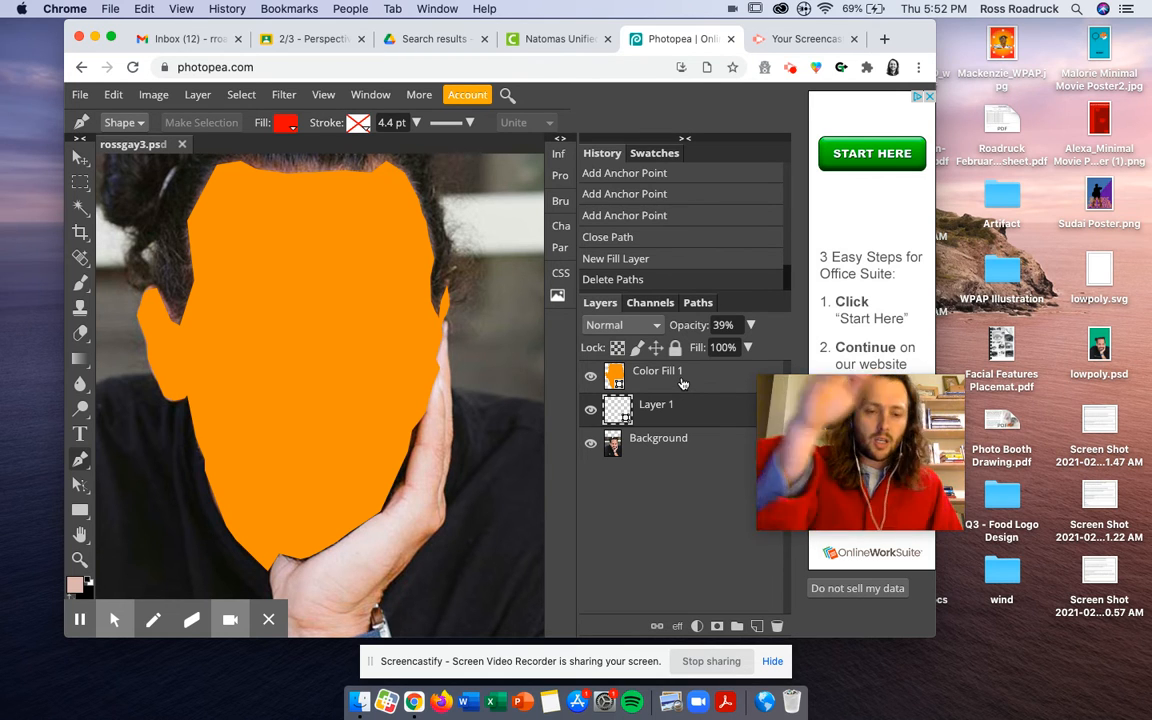
left_click(614, 378)
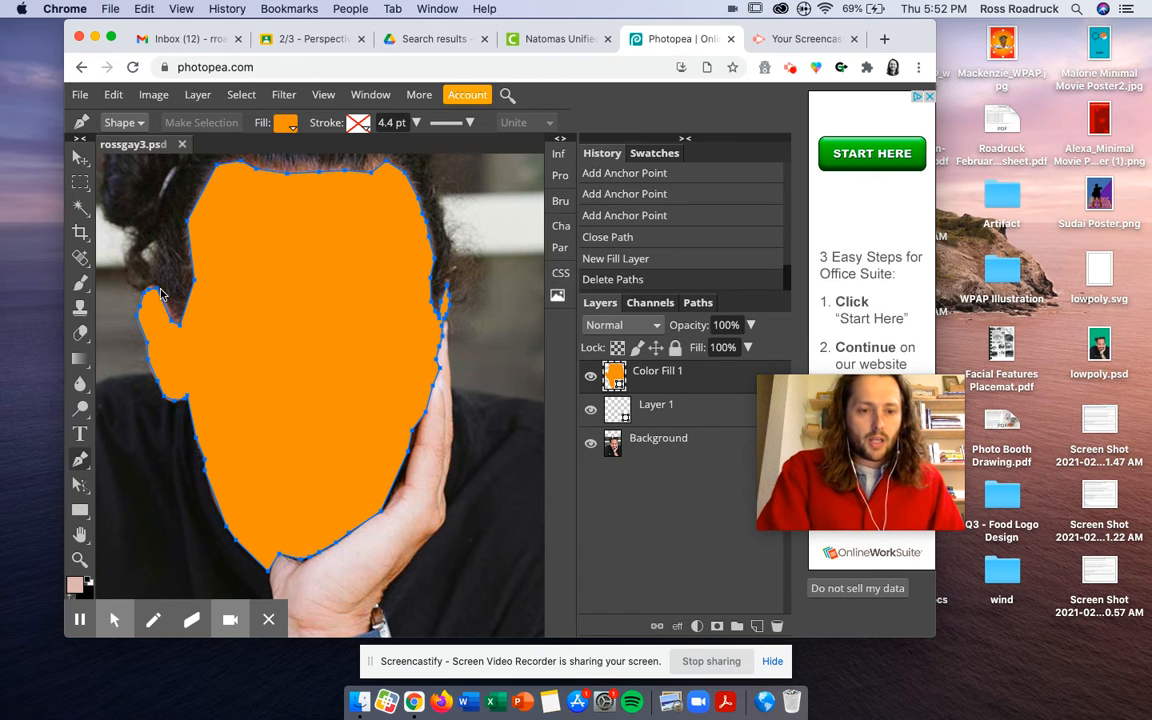
Try adding anchor points to the Color Fill 1 path at the hair notch beside the ear.
scroll(160, 293, "up", 5)
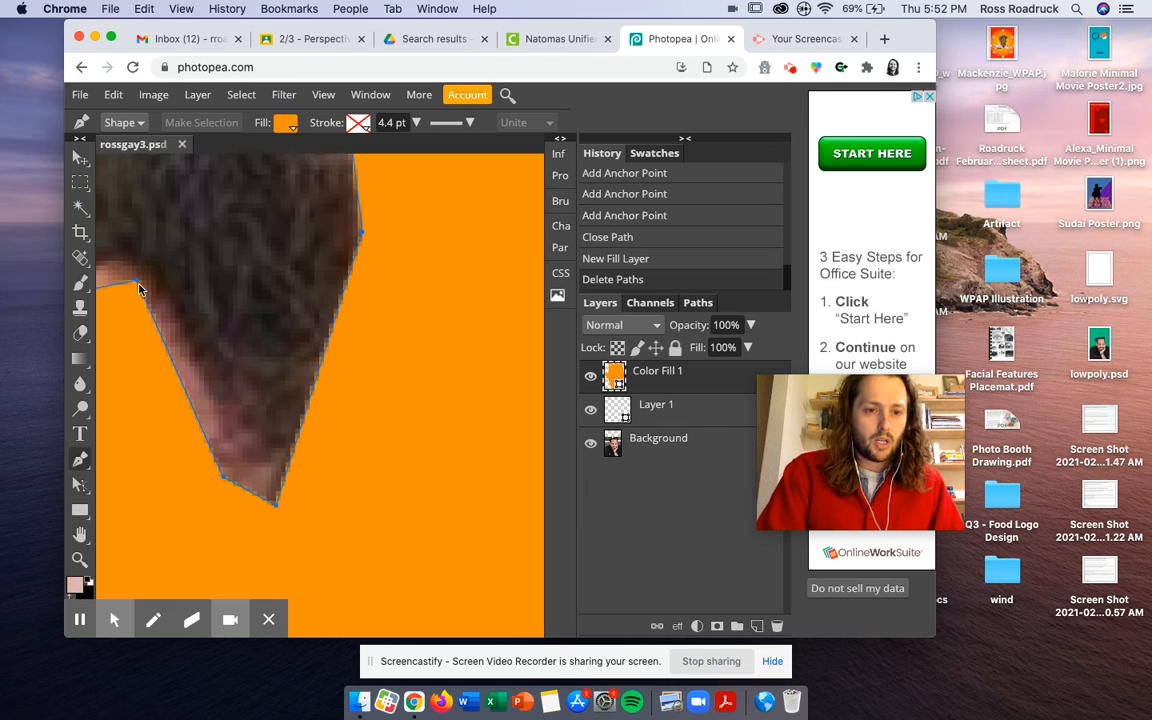
left_click(227, 473)
left_click(227, 473)
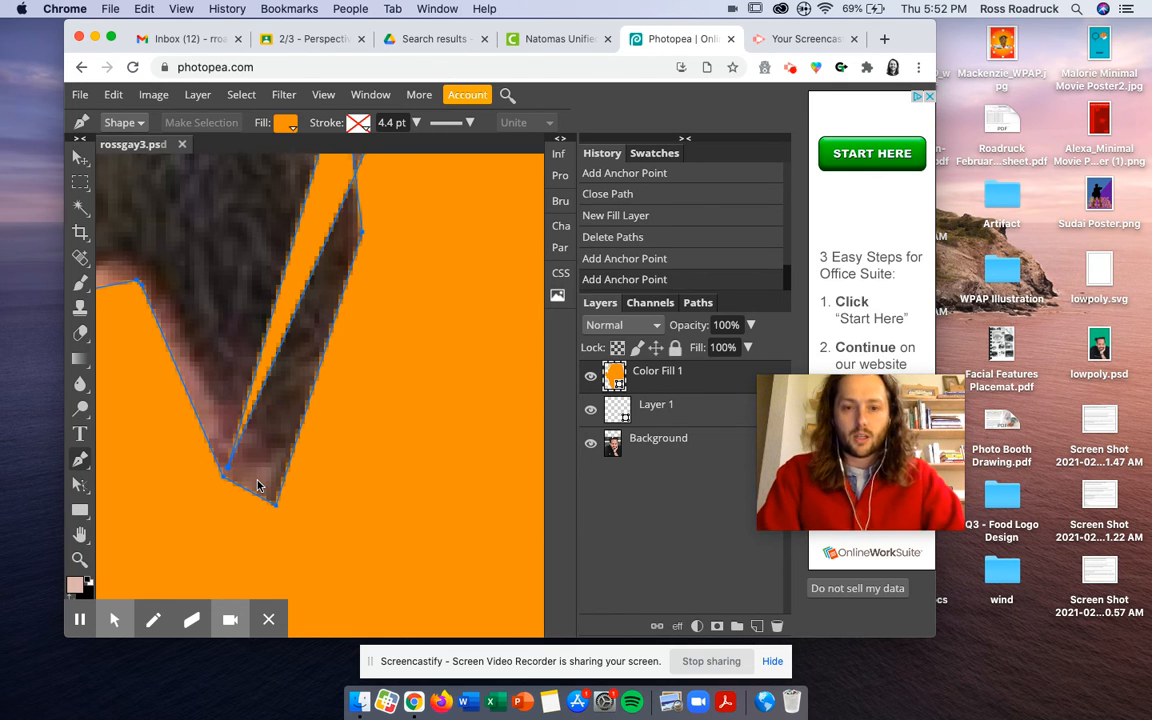
key("super+z")
key("super+z")
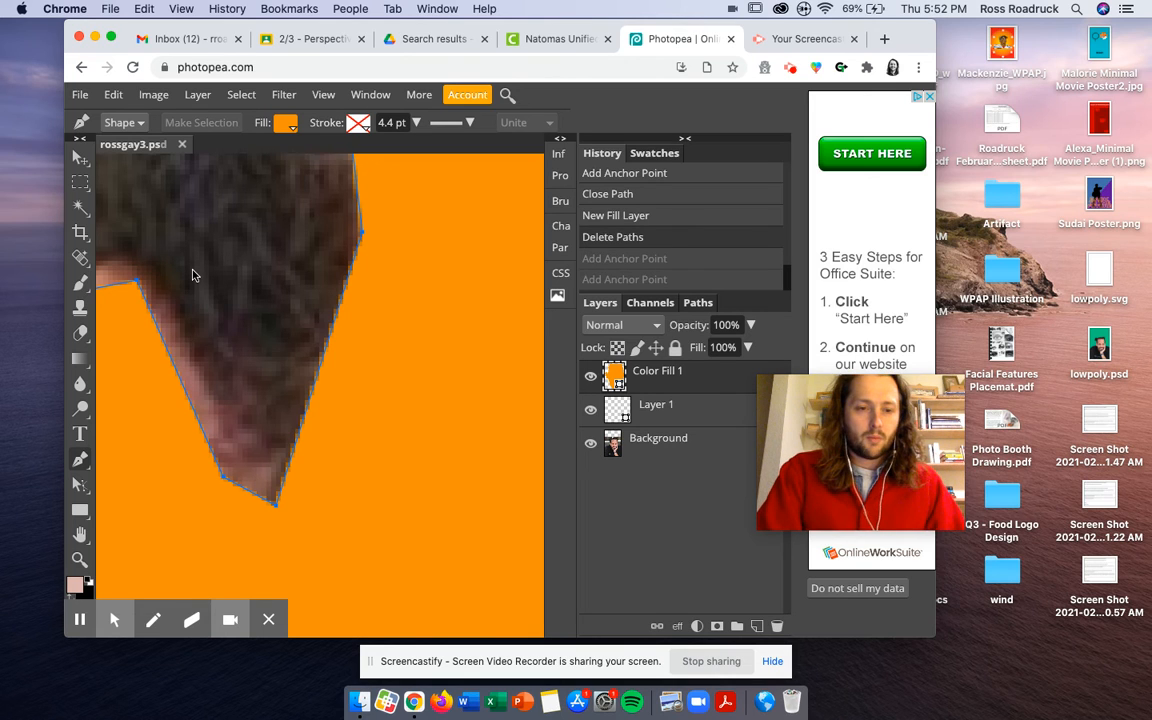
Draw a new orange Pen tool shape over the wedge of hair between the ear and the temple.
left_click(165, 285)
left_click(266, 491)
left_click(350, 241)
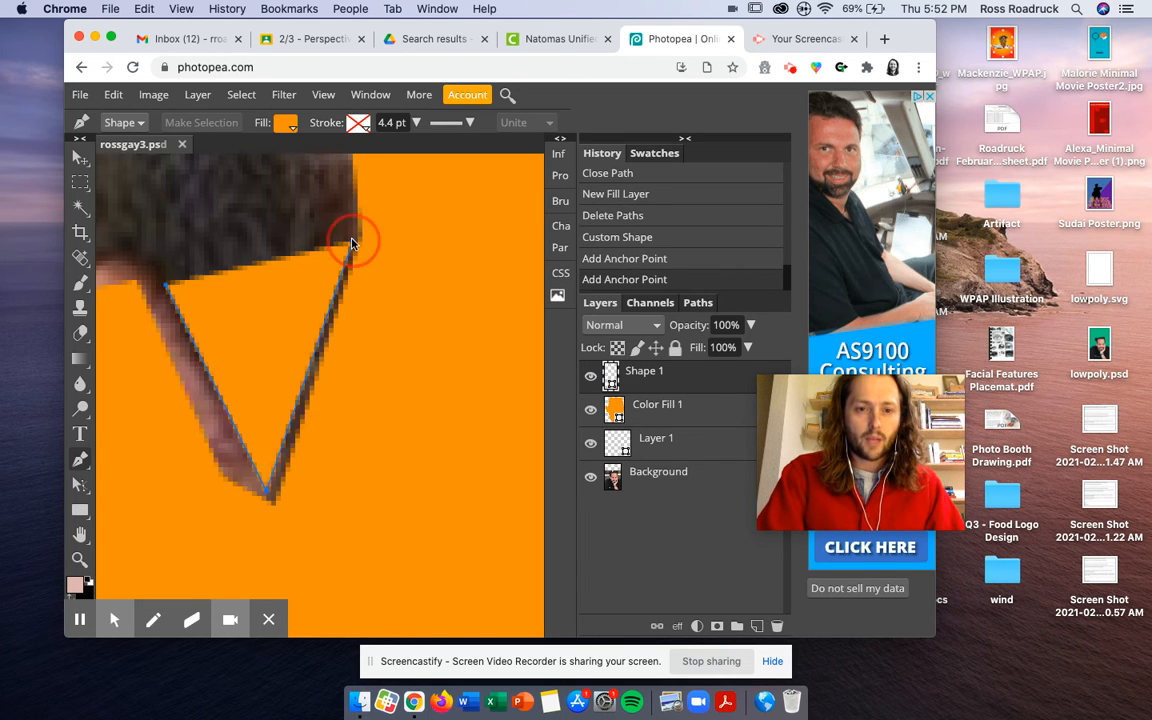
left_click(342, 201)
scroll(342, 205, "up", 2)
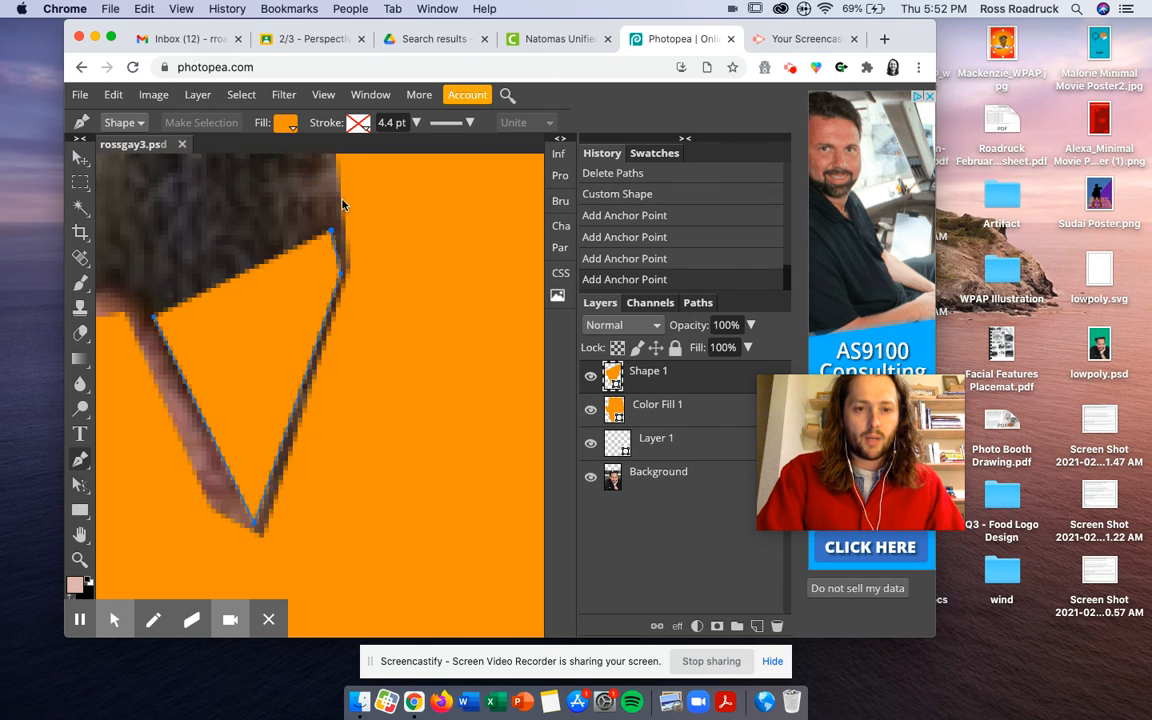
scroll(342, 204, "up", 2)
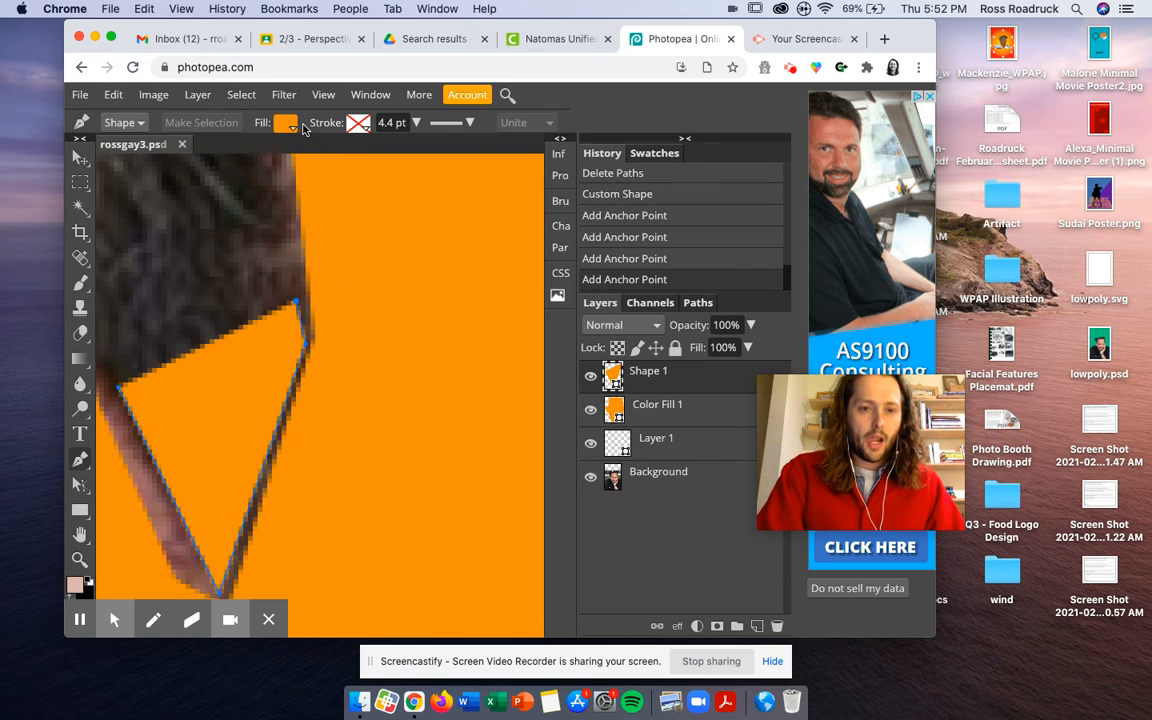
scroll(377, 252, "down", 5)
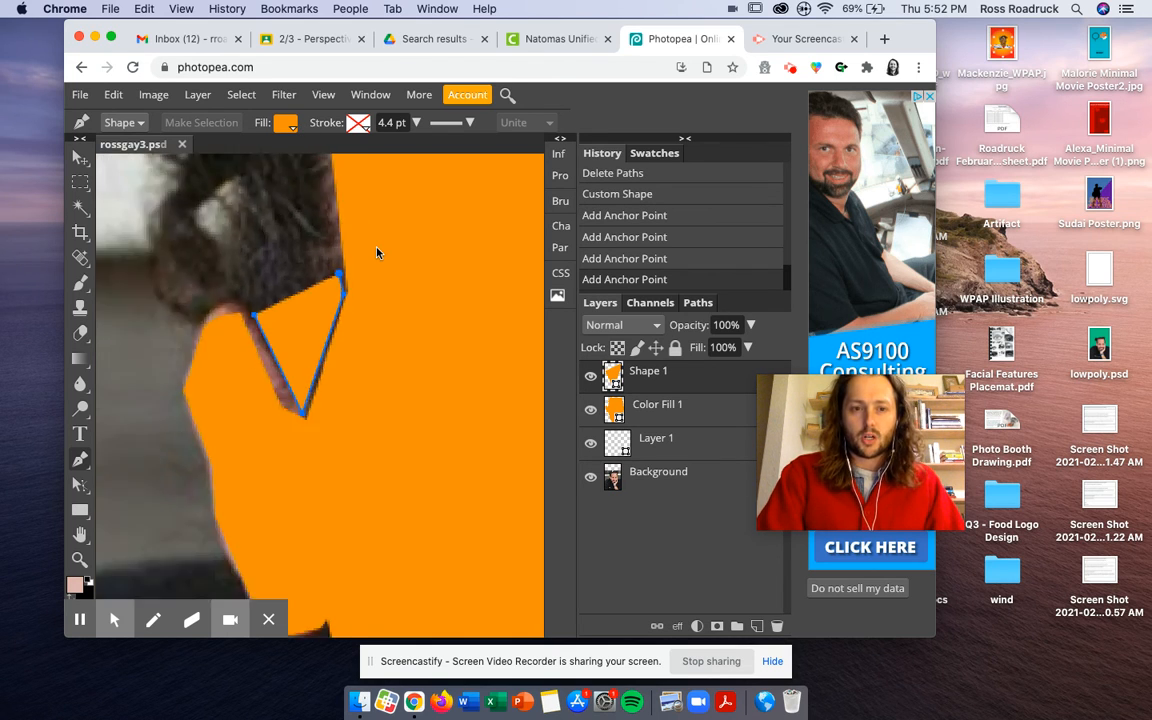
scroll(377, 252, "down", 5)
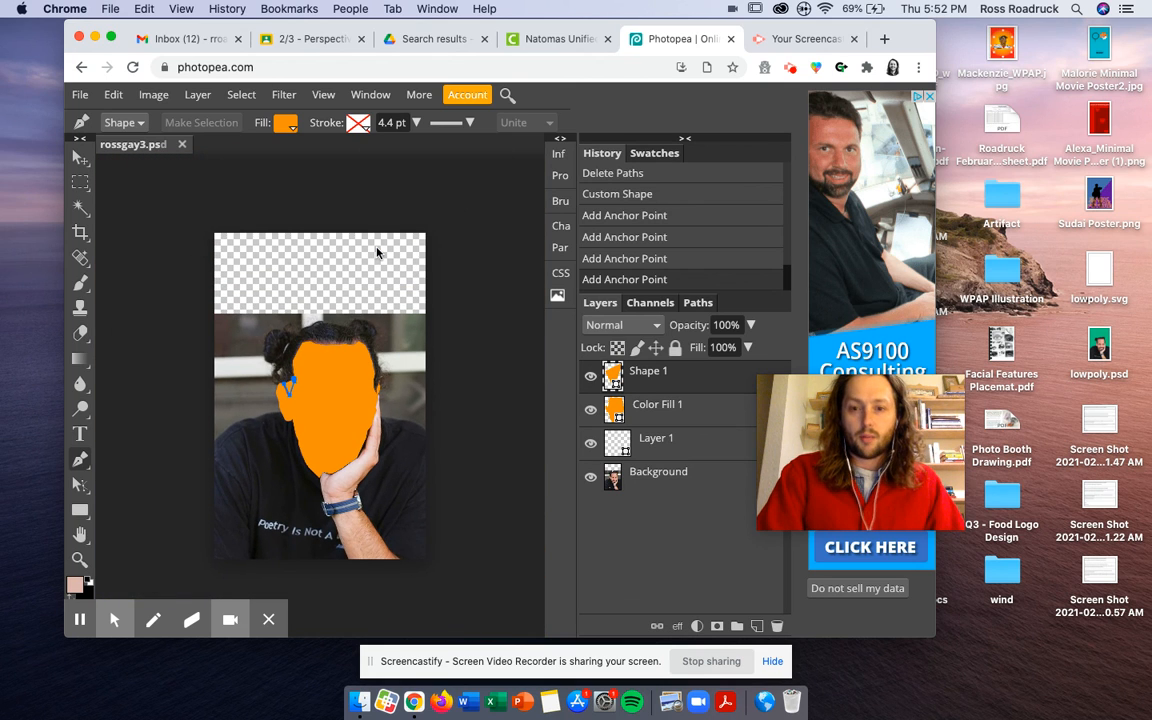